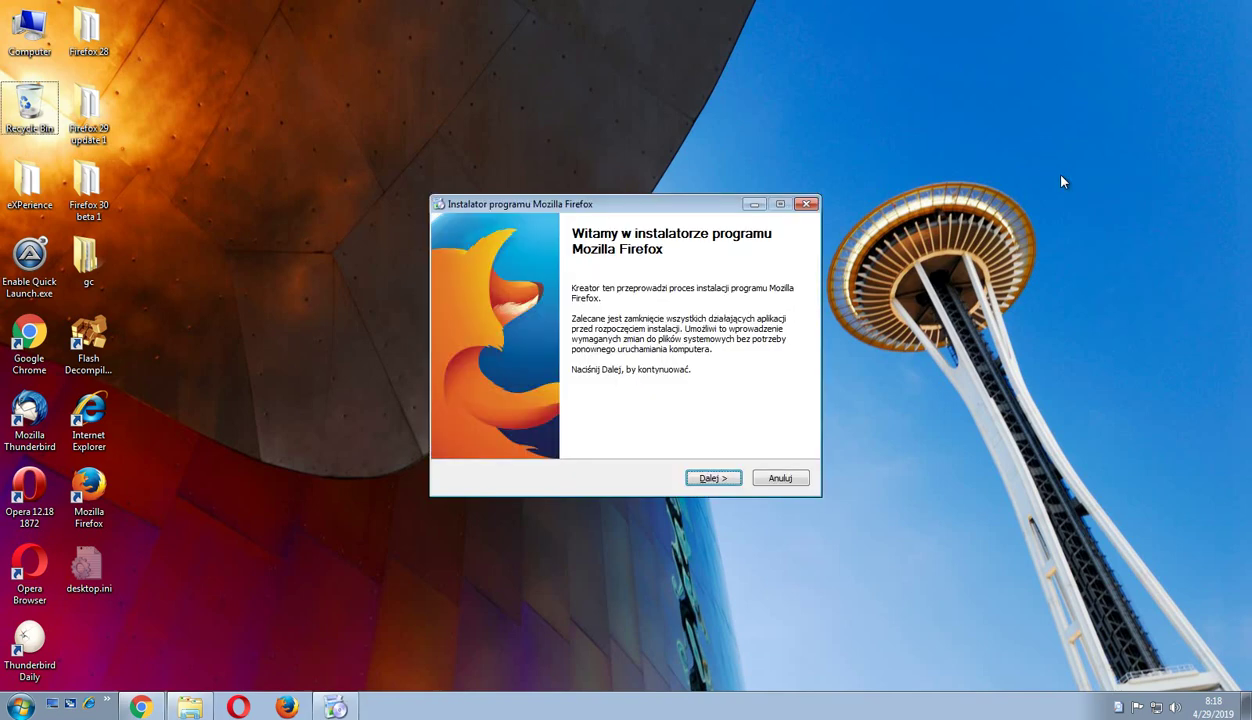
# Step: Install Firefox into C:\Program Files\Mozilla Firefox through the setup wizard and launch it on completion
pyautogui.click(708, 480)
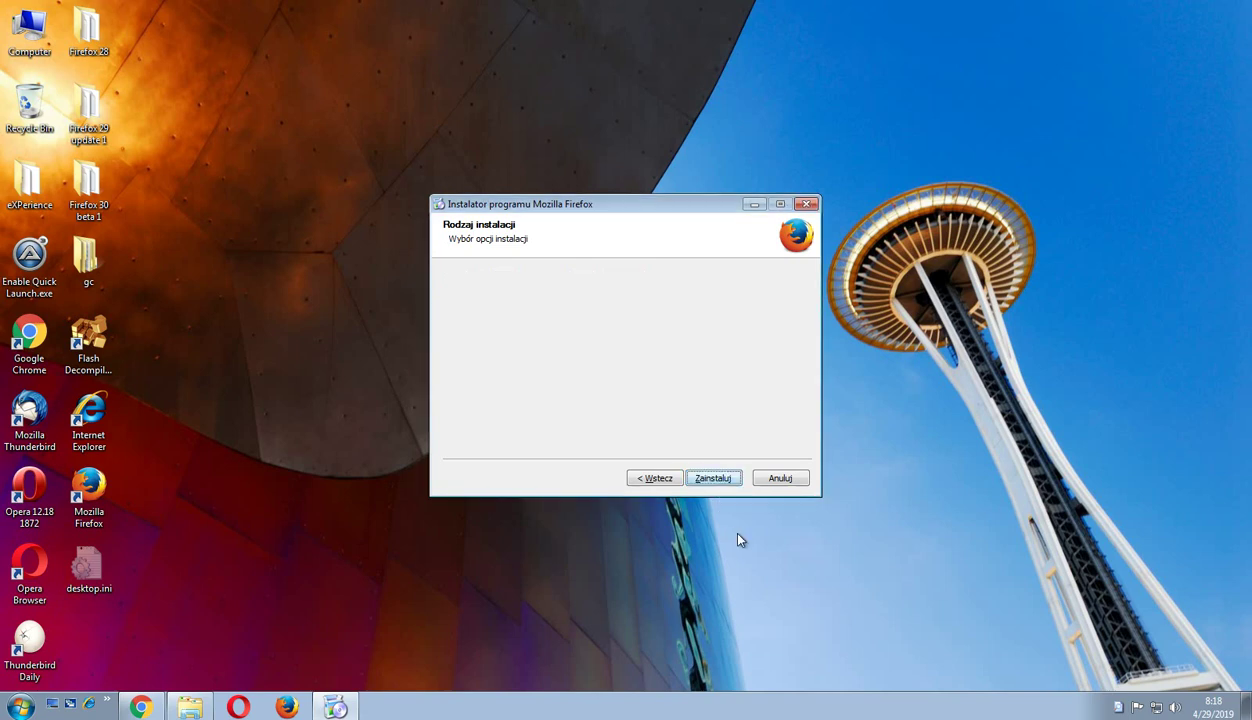
pyautogui.rightClick(733, 522)
pyautogui.click(716, 480)
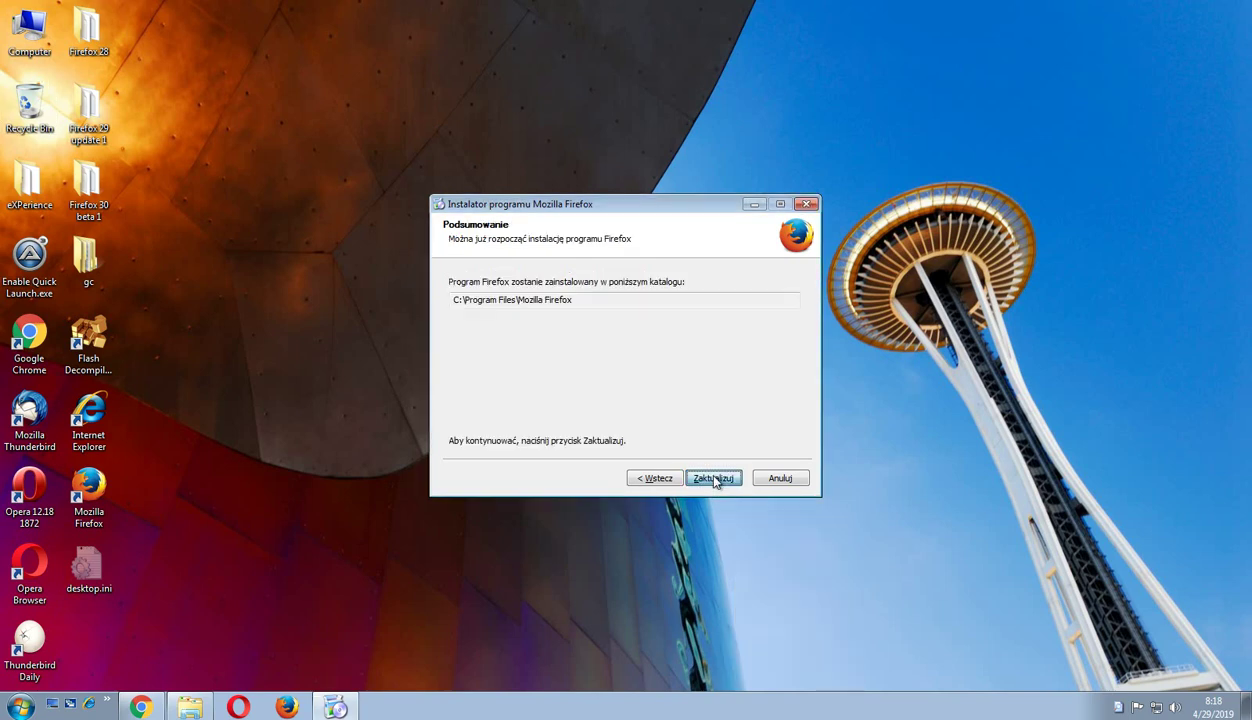
pyautogui.click(714, 479)
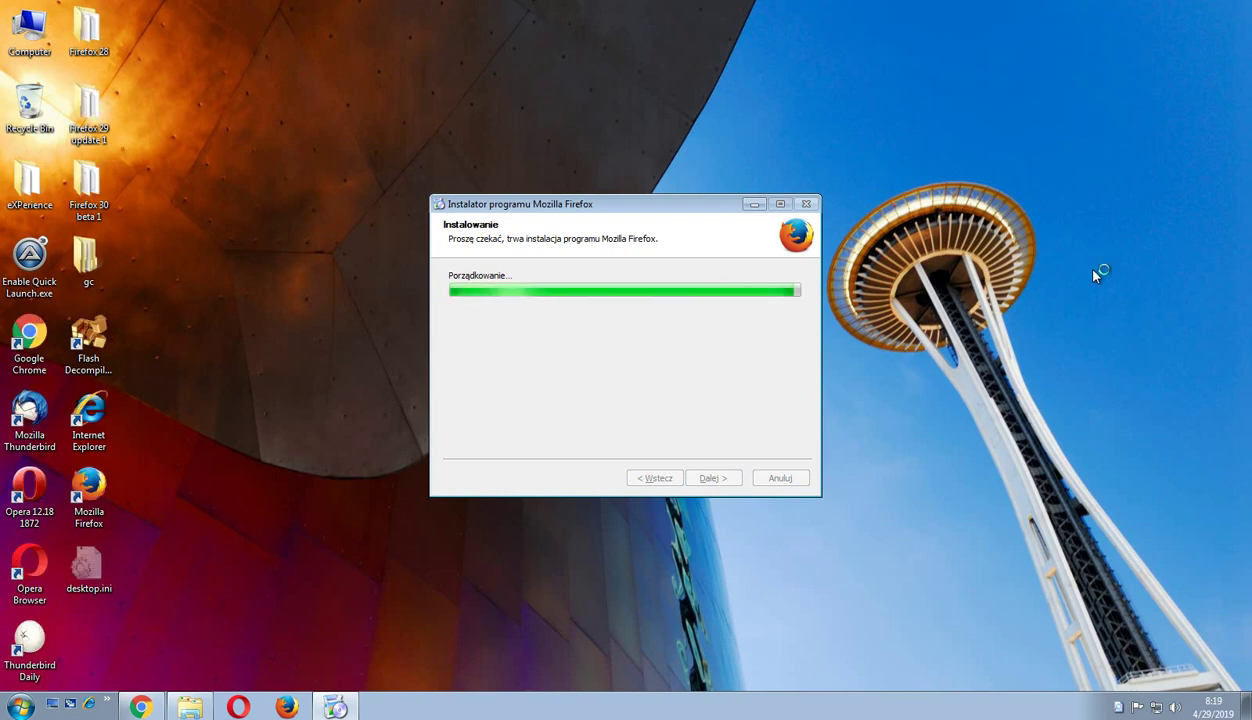
pyautogui.press('Return')
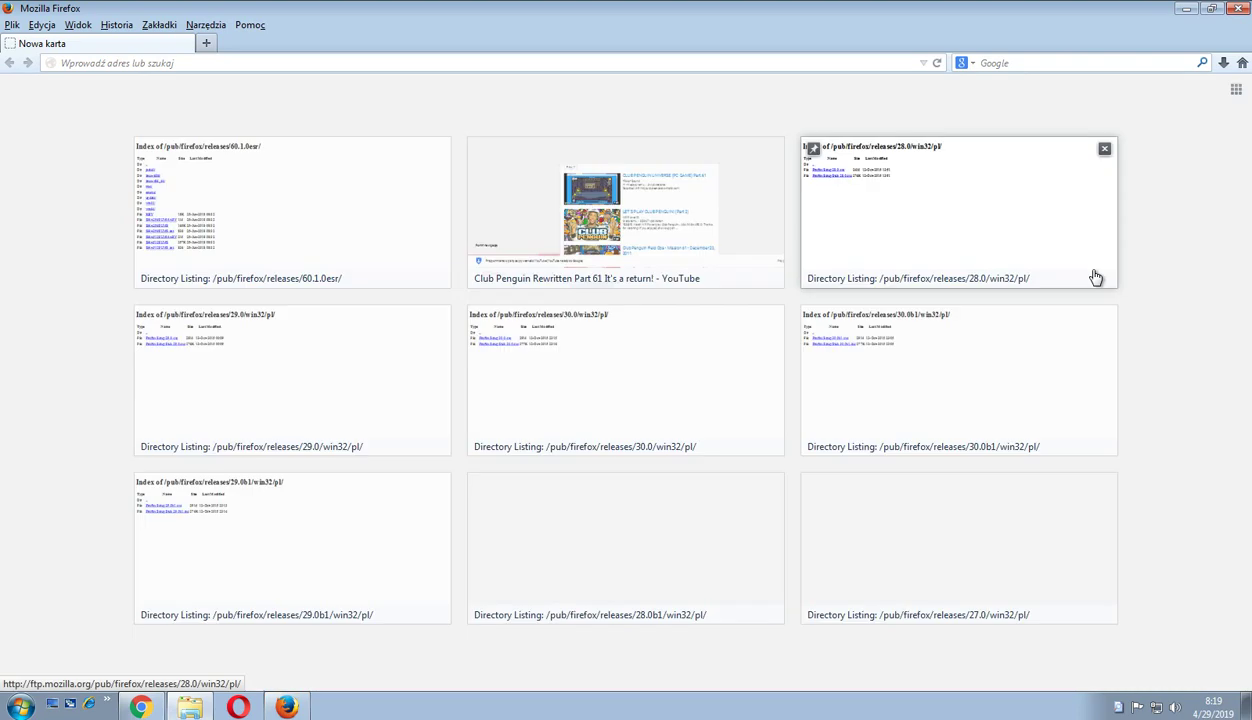
# Step: Hide the site thumbnails on the new tab page and show them again
pyautogui.click(1236, 89)
pyautogui.click(1236, 90)
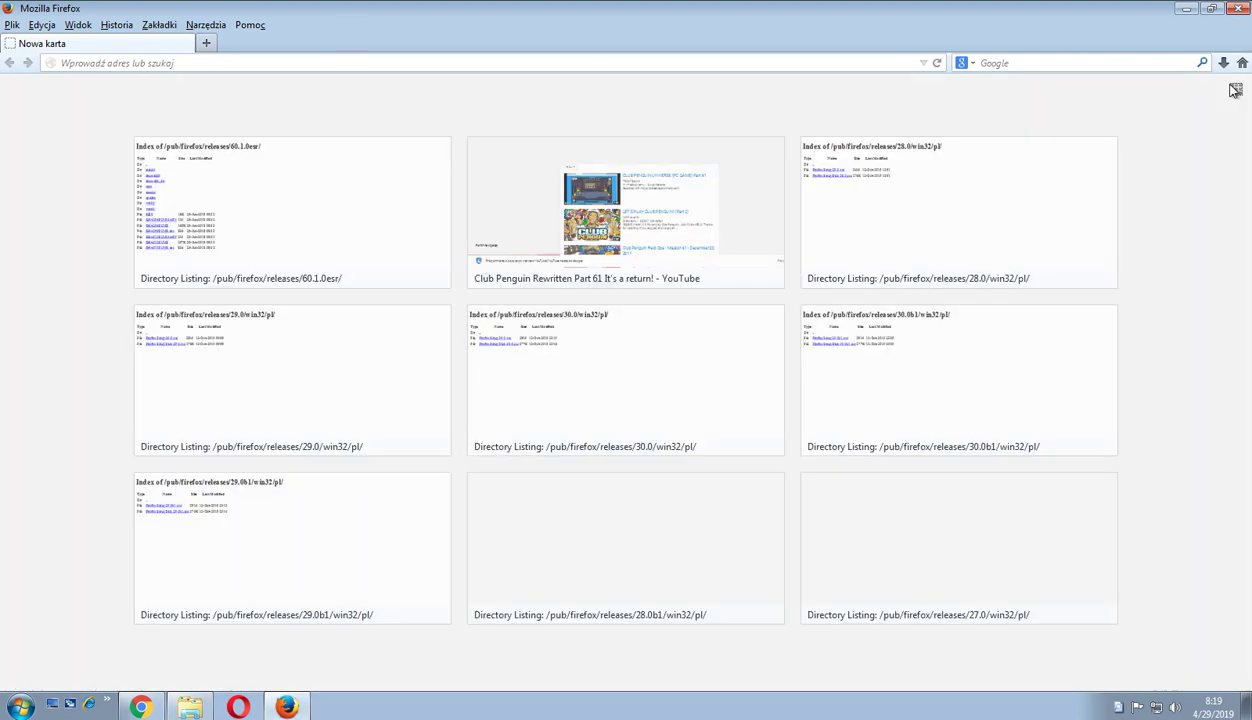
pyautogui.click(1236, 91)
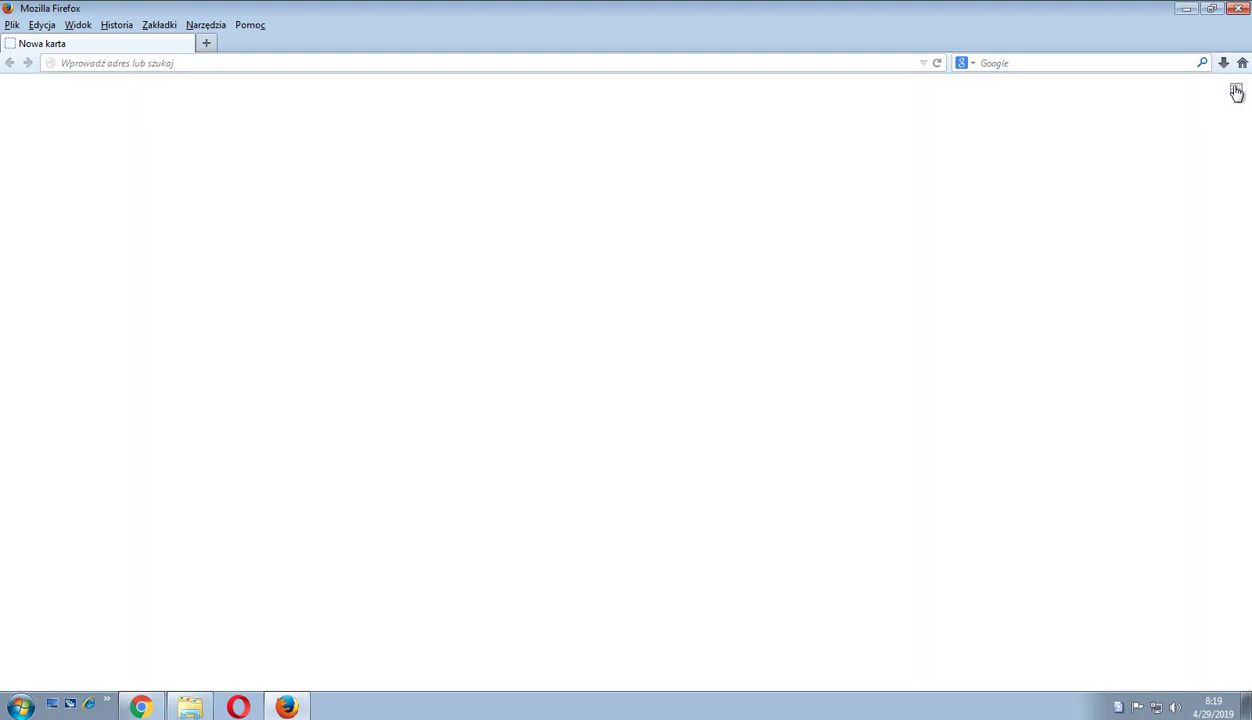
pyautogui.click(1236, 91)
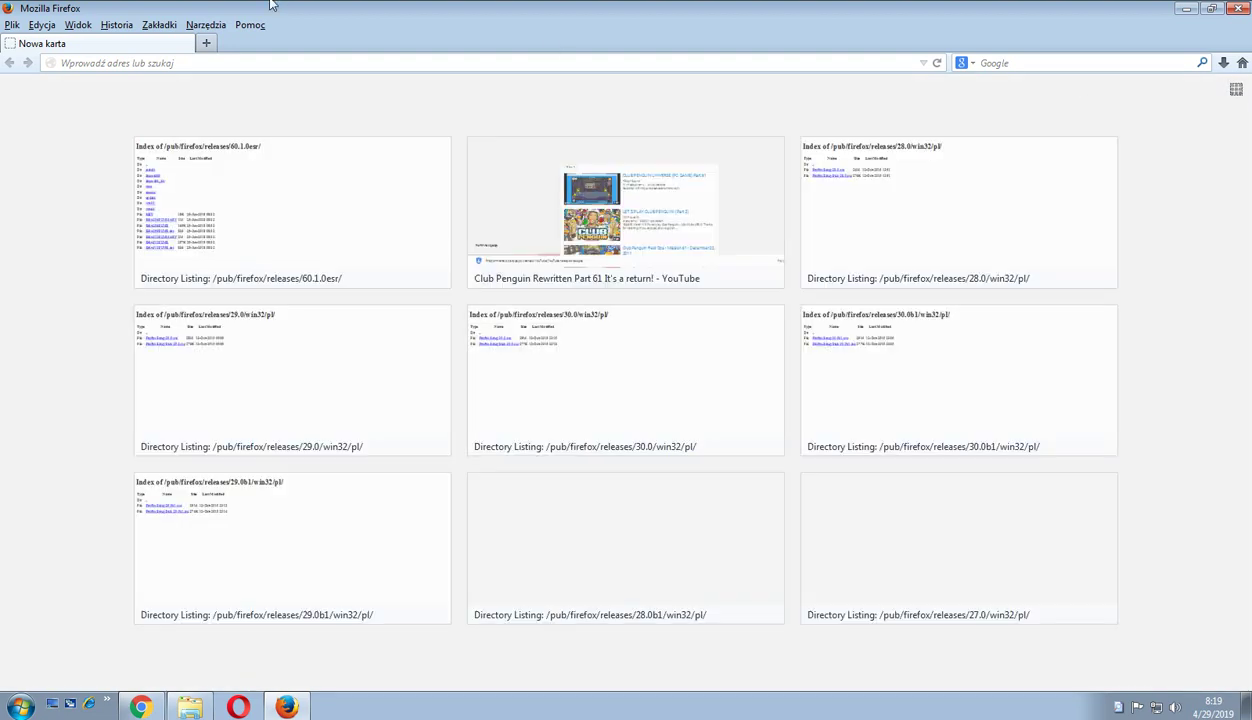
# Step: Check the version and update channel of the installed Firefox beta in its About window, and close the window
pyautogui.click(250, 25)
pyautogui.click(277, 169)
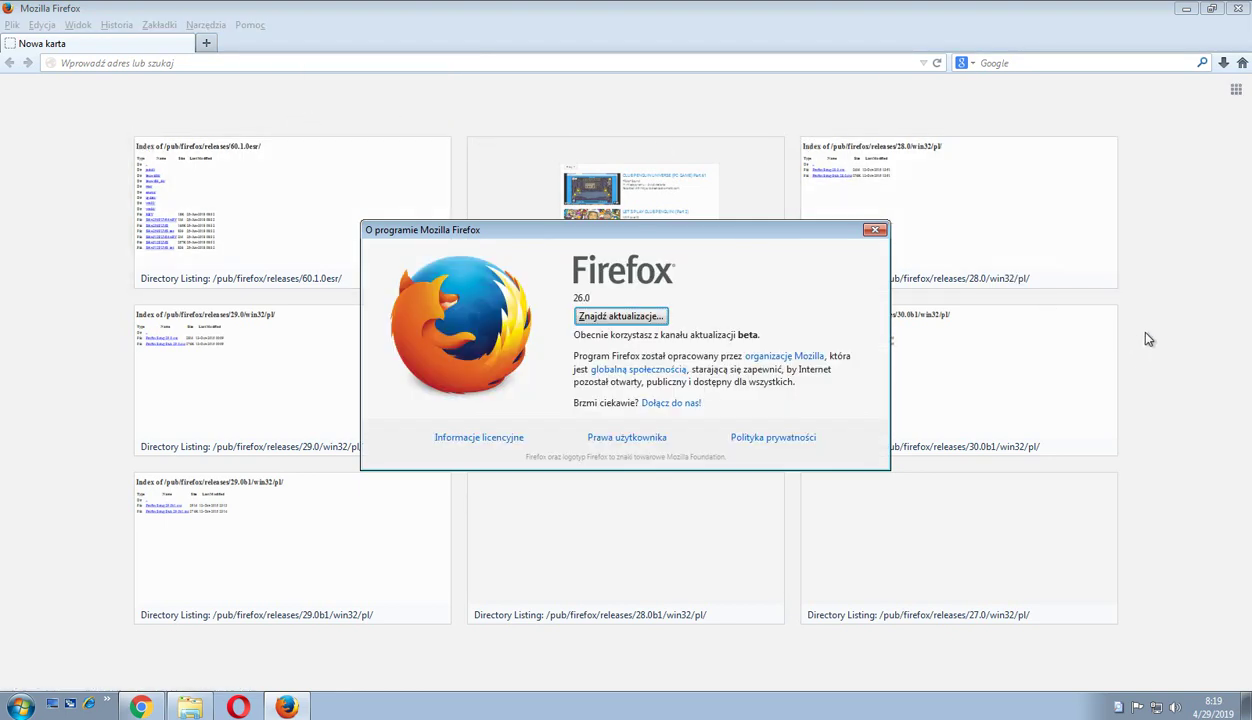
pyautogui.click(875, 230)
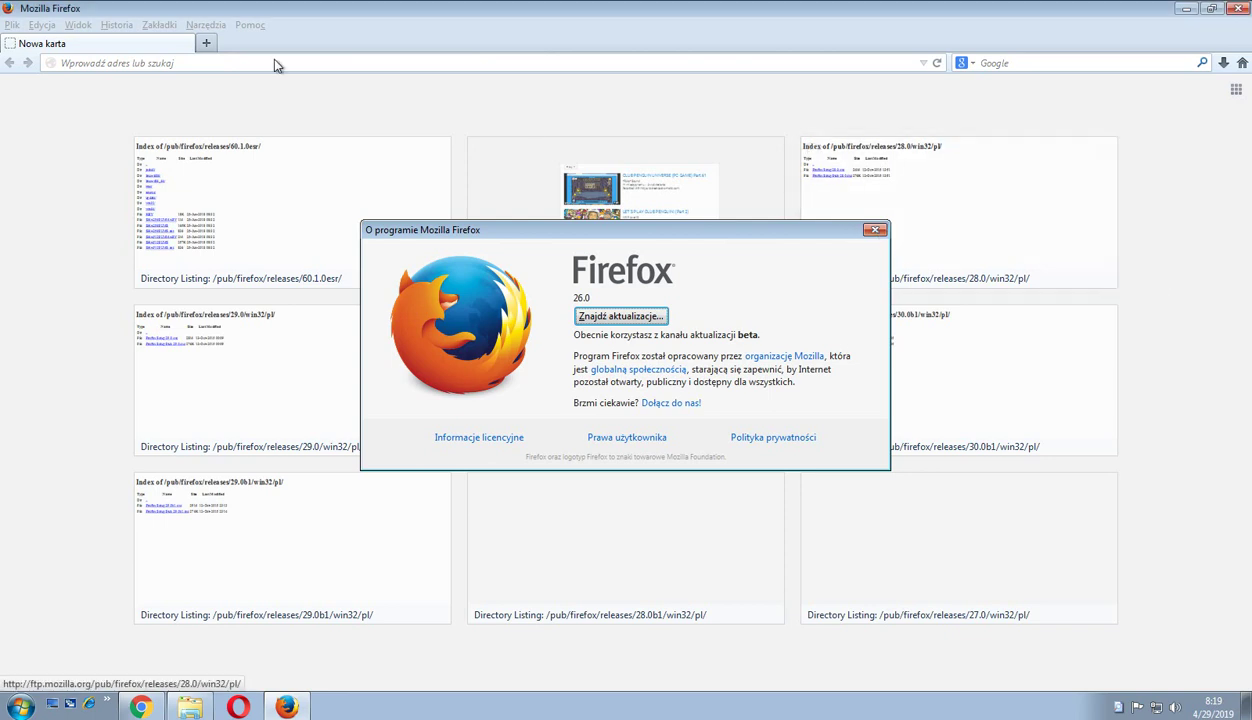
pyautogui.click(210, 29)
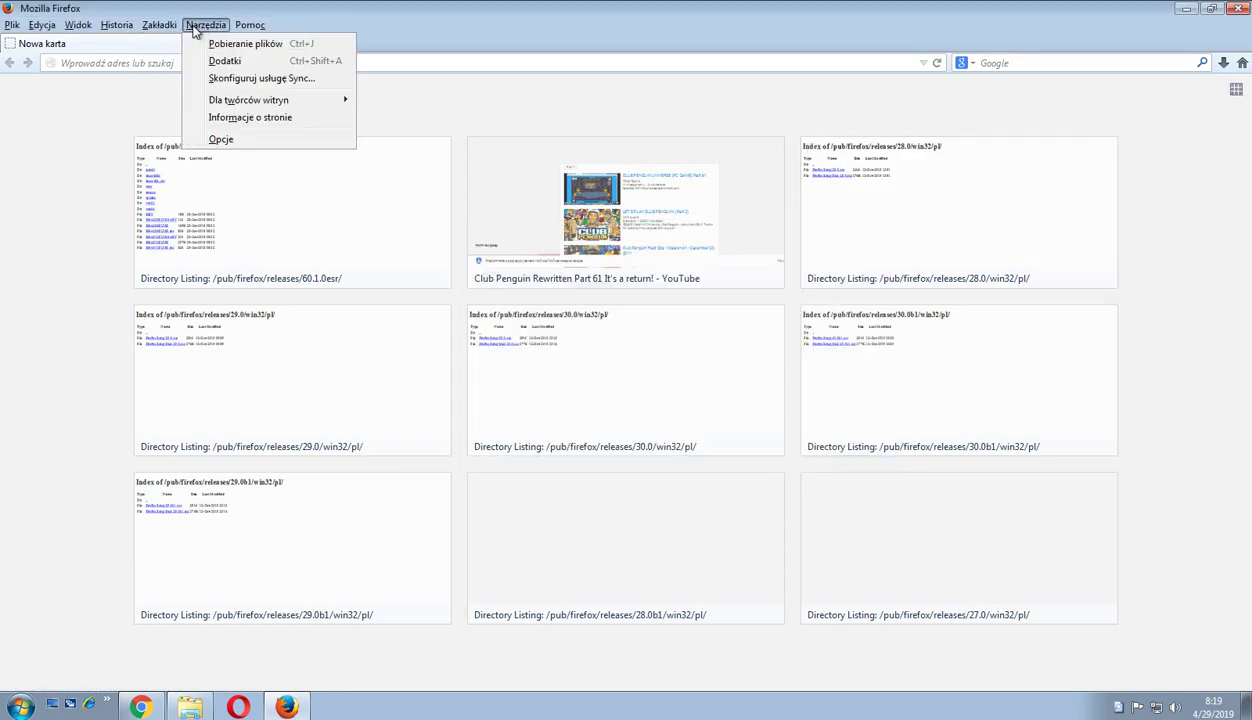
pyautogui.moveTo(127, 33)
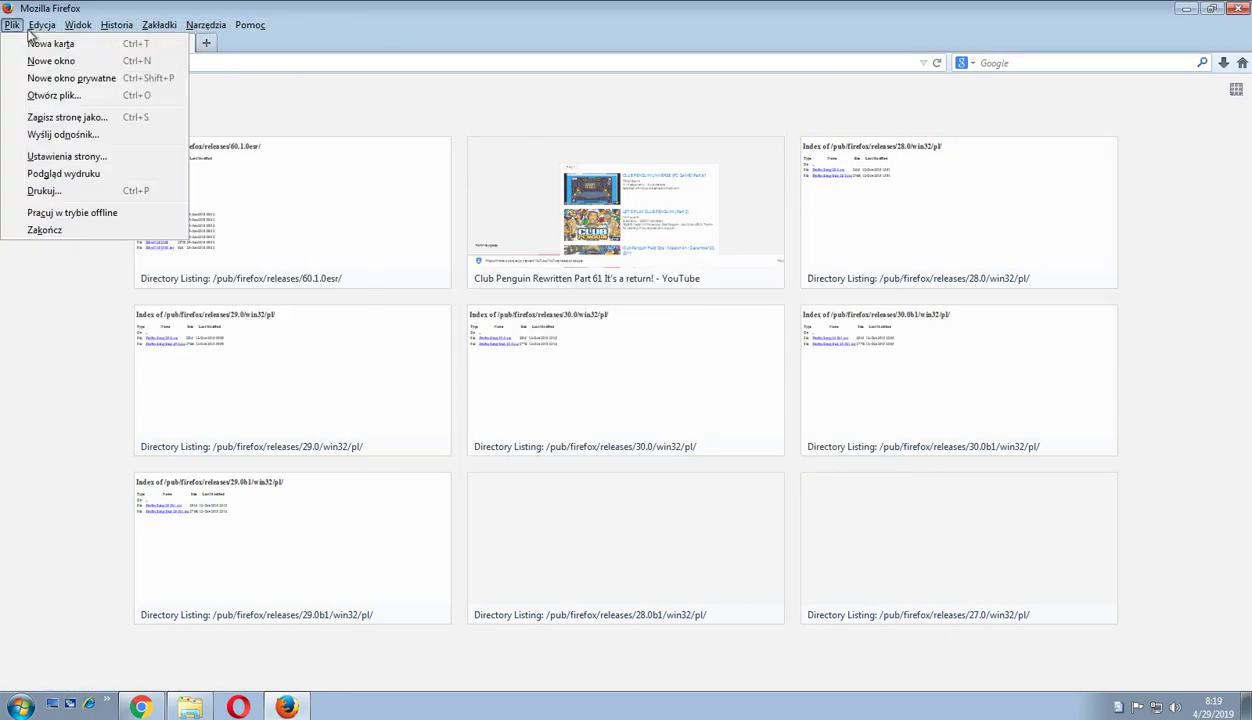
pyautogui.moveTo(78, 25)
pyautogui.click(478, 48)
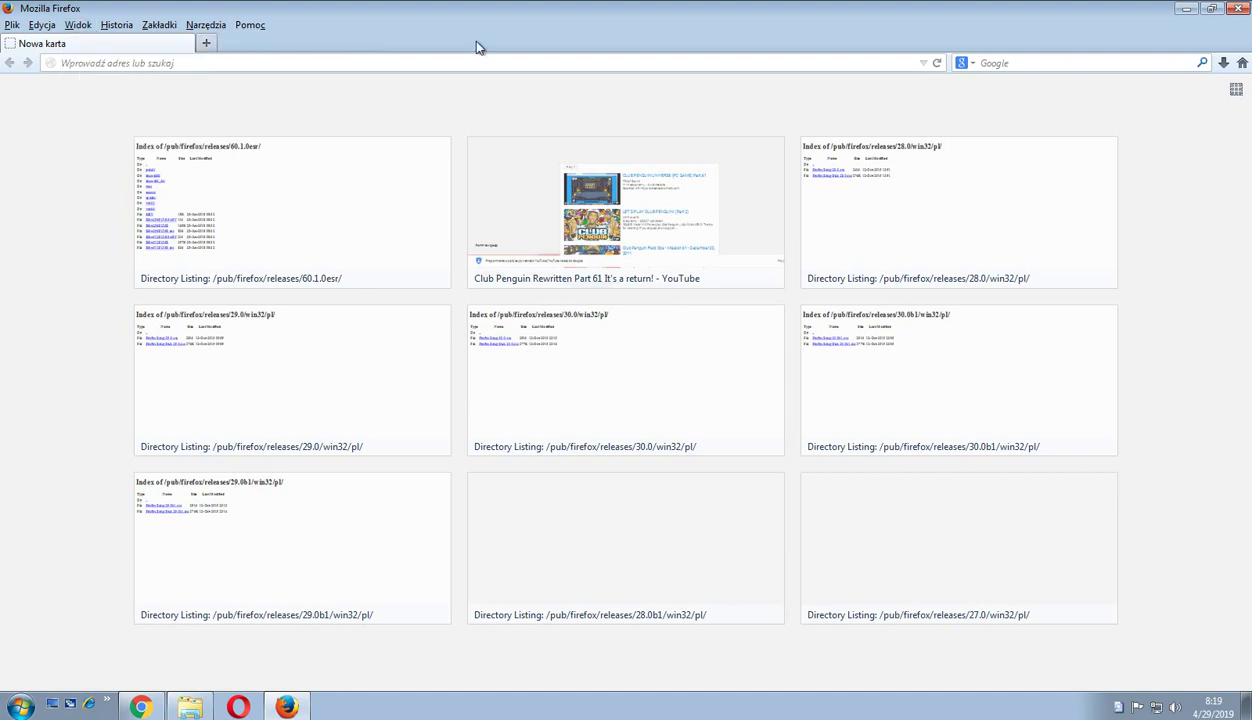
# Step: Close Firefox, run Firefox Setup 26.0.exe from the Downloads folder, and minimize the folder window
pyautogui.click(1237, 17)
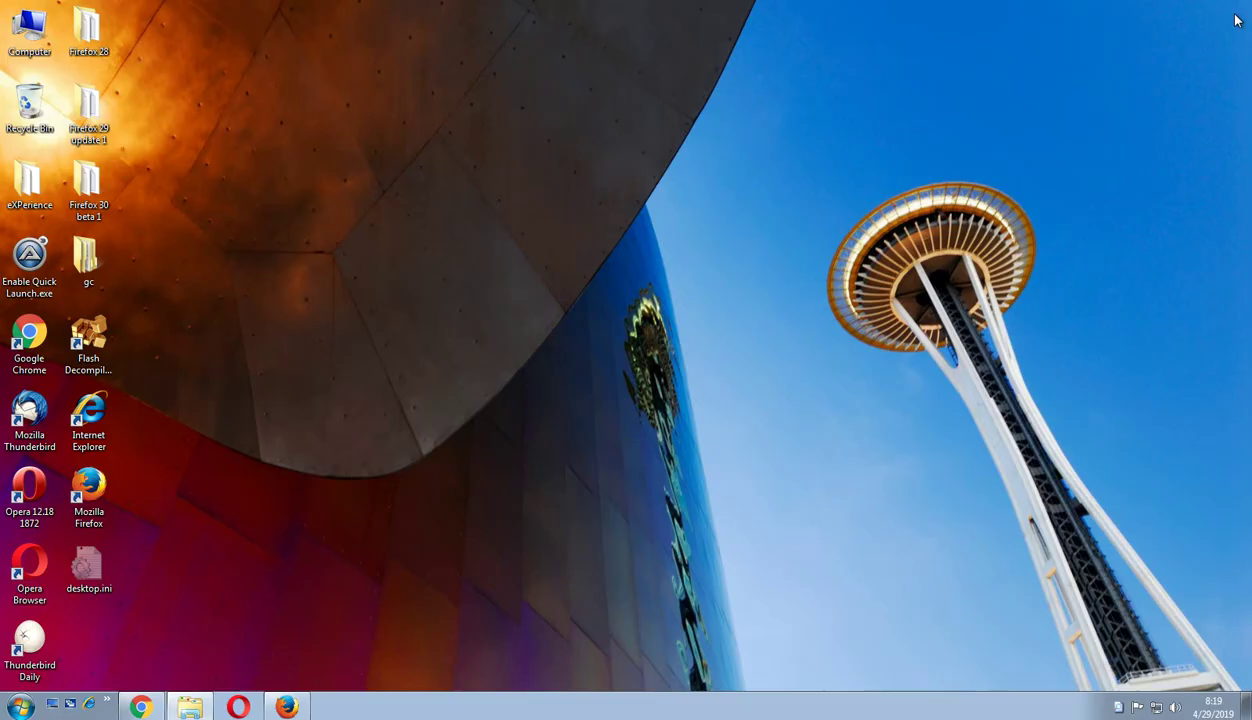
pyautogui.click(190, 707)
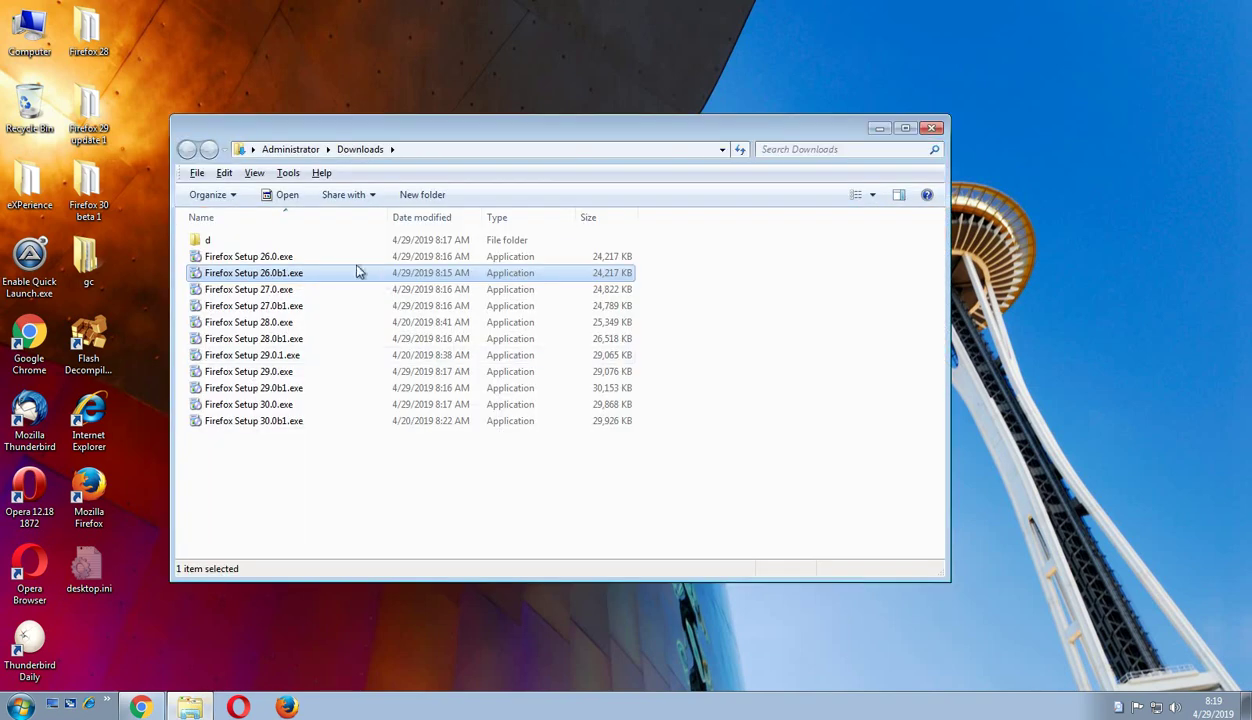
pyautogui.doubleClick(343, 262)
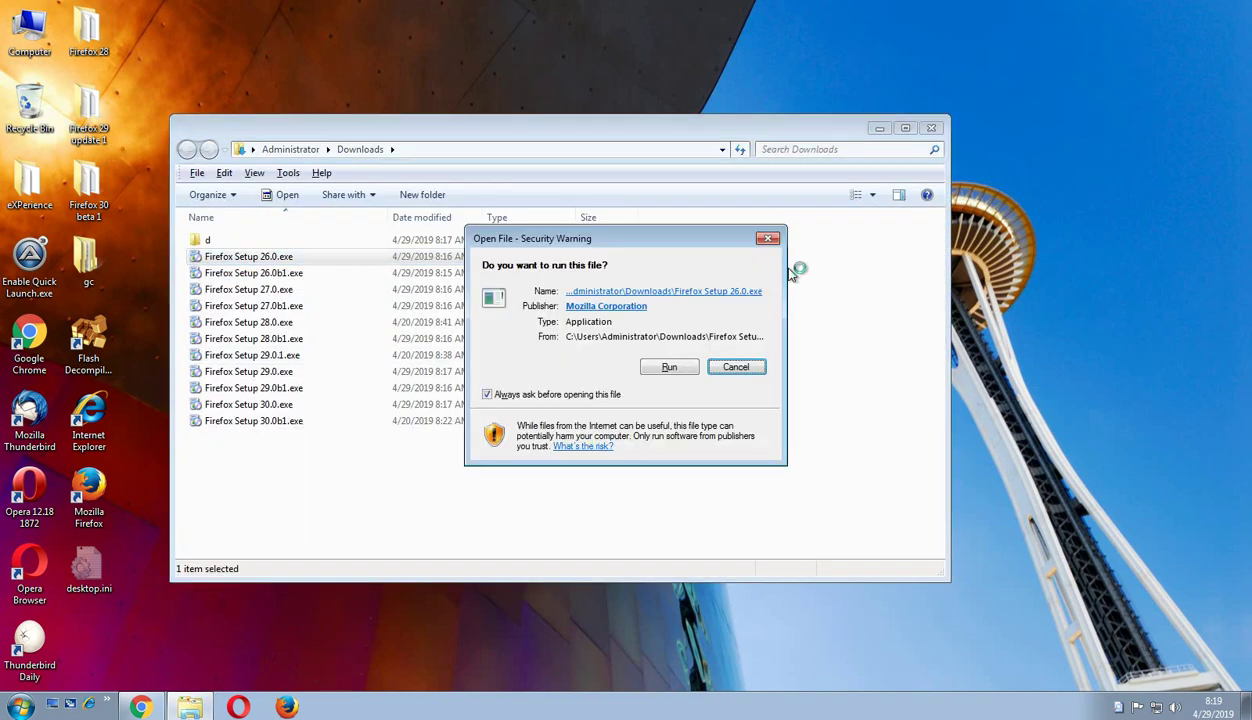
pyautogui.click(662, 368)
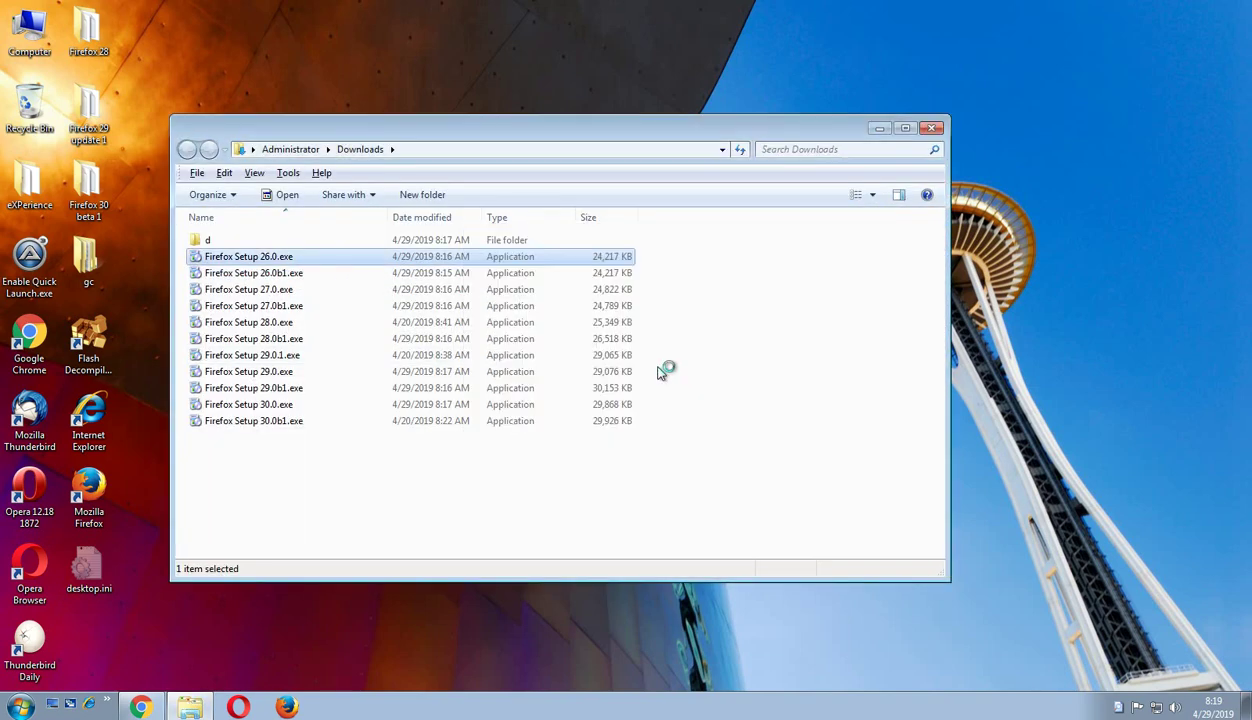
pyautogui.click(879, 128)
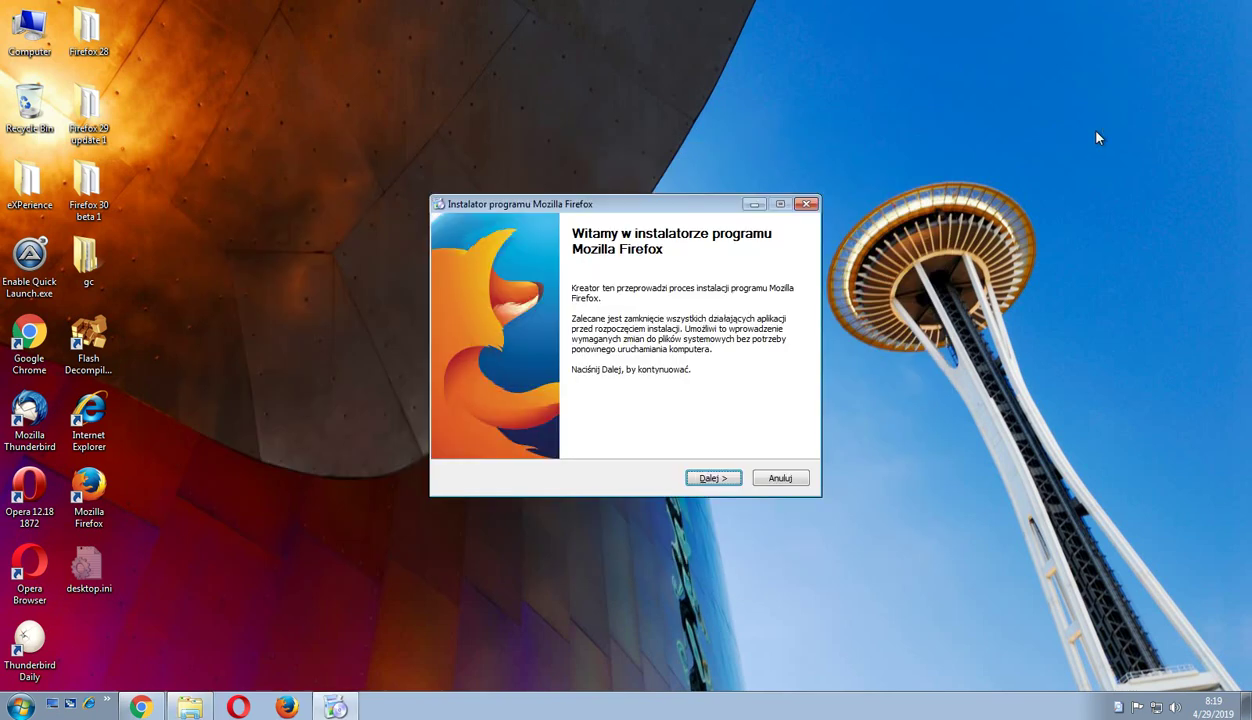
# Step: Install Firefox 26.0 with the setup wizard's default options and launch the browser
pyautogui.press('Return')
pyautogui.press('Return')
pyautogui.press('Return')
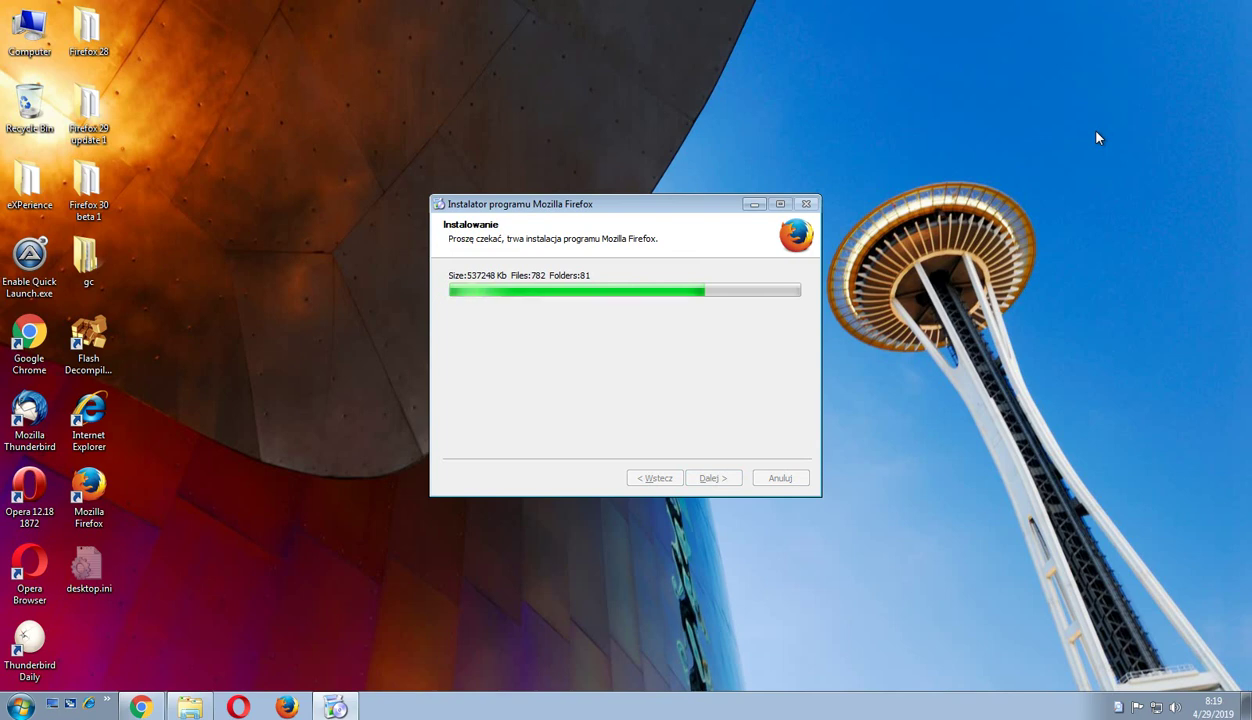
pyautogui.press('Return')
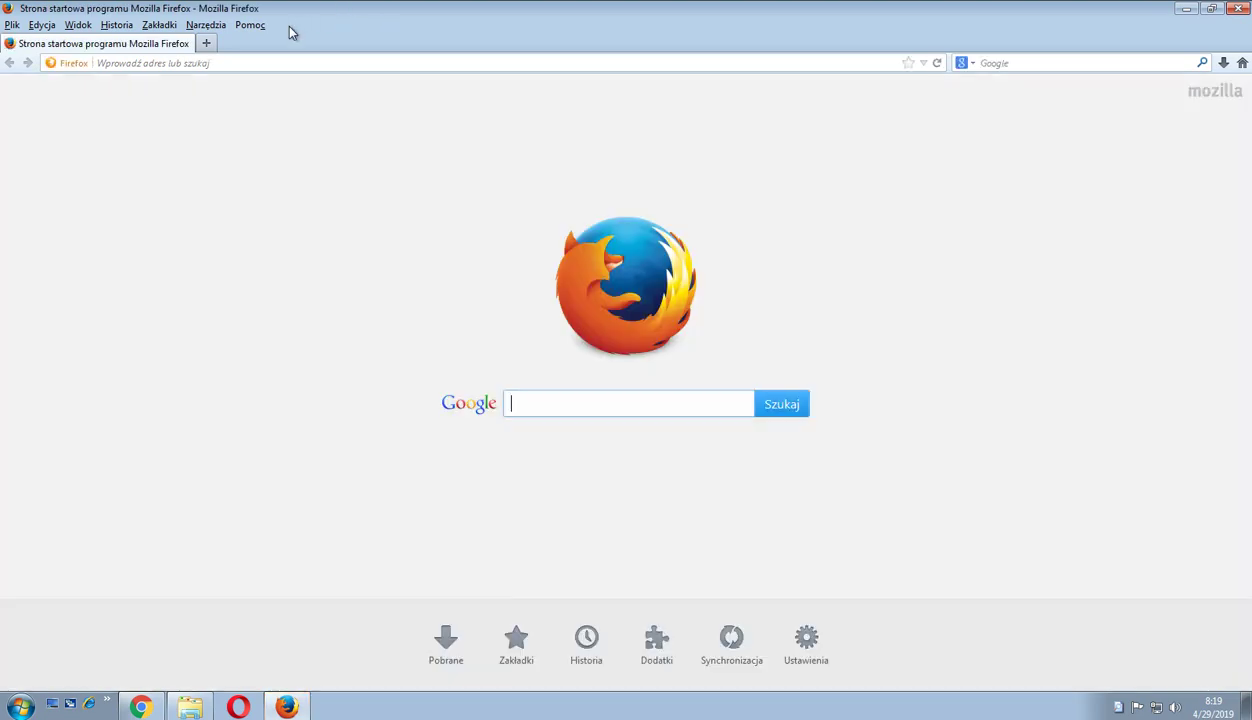
# Step: Check the version information of the Firefox 26.0 installation in the About window, and close the window
pyautogui.click(250, 25)
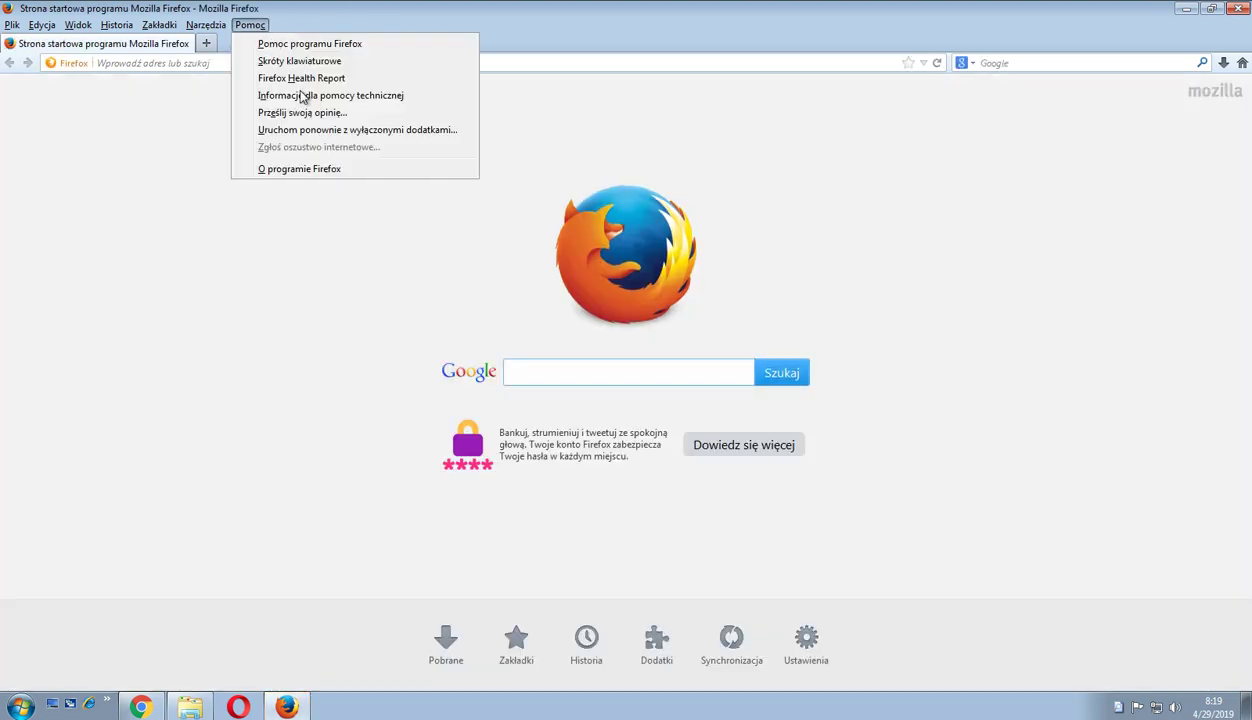
pyautogui.click(310, 168)
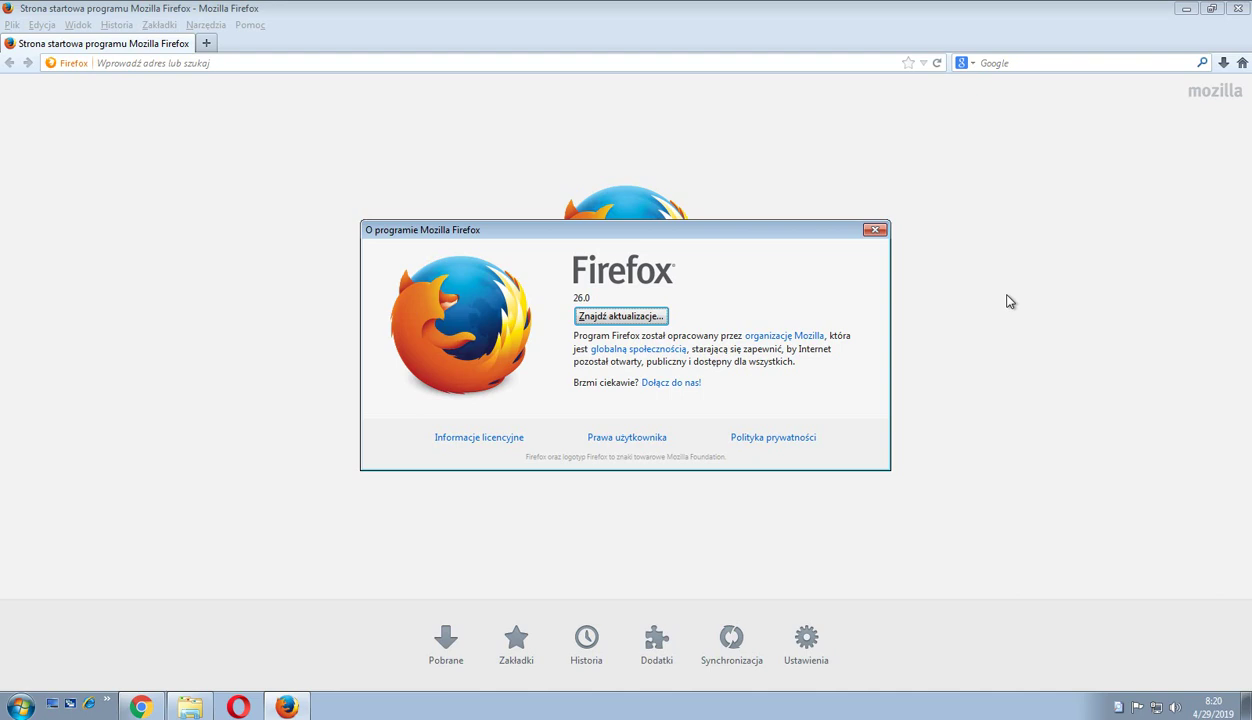
pyautogui.click(866, 231)
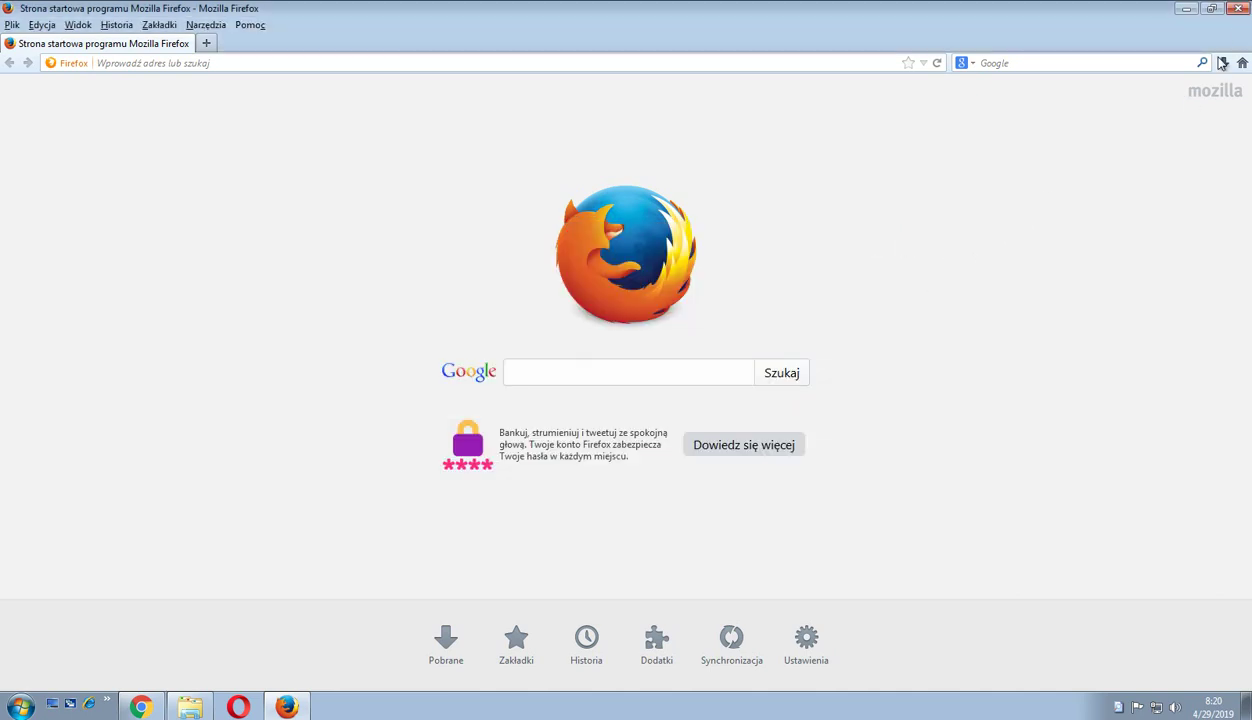
# Step: Close Firefox, run Firefox Setup 27.0b1.exe from the Downloads folder, and minimize the folder window
pyautogui.click(1238, 8)
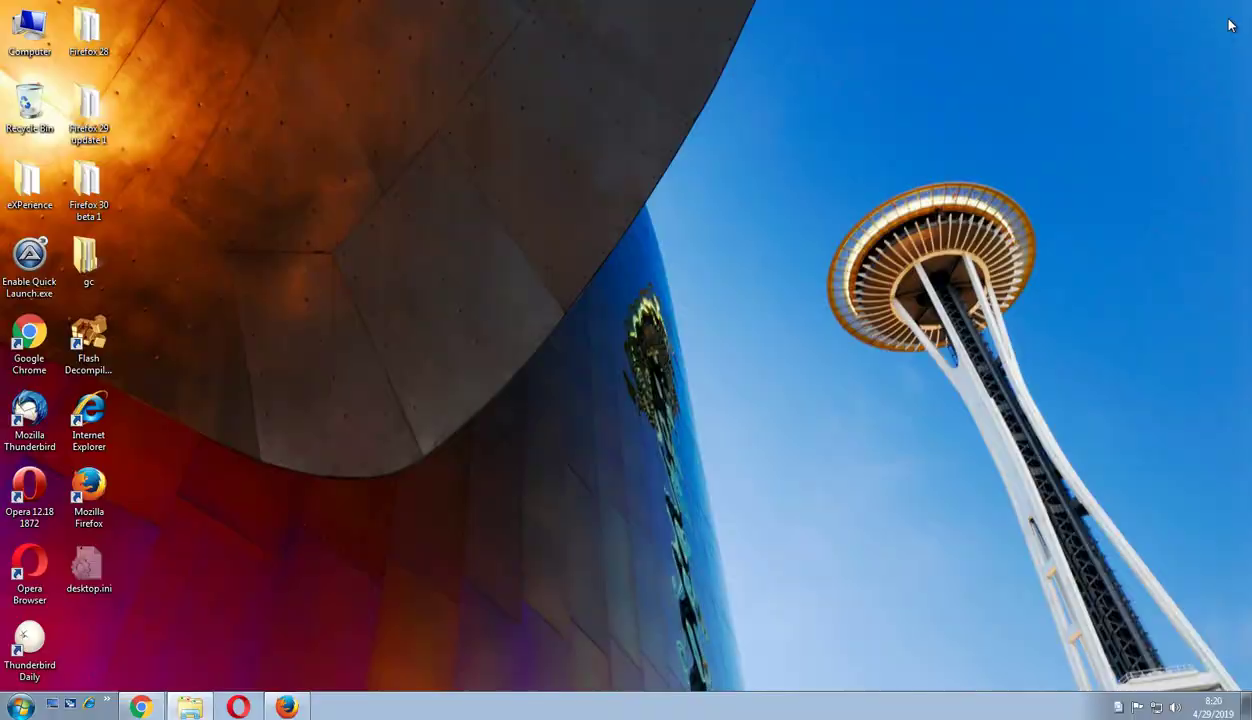
pyautogui.click(190, 707)
pyautogui.click(281, 306)
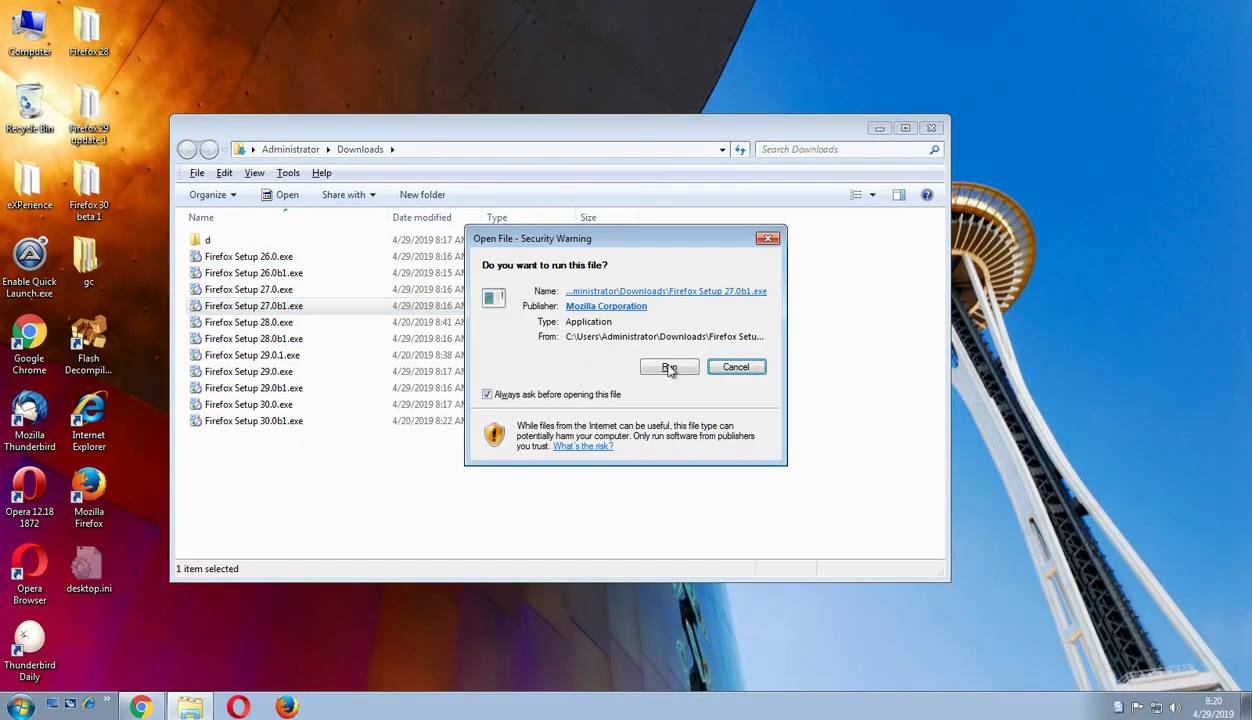
pyautogui.click(570, 394)
pyautogui.click(670, 368)
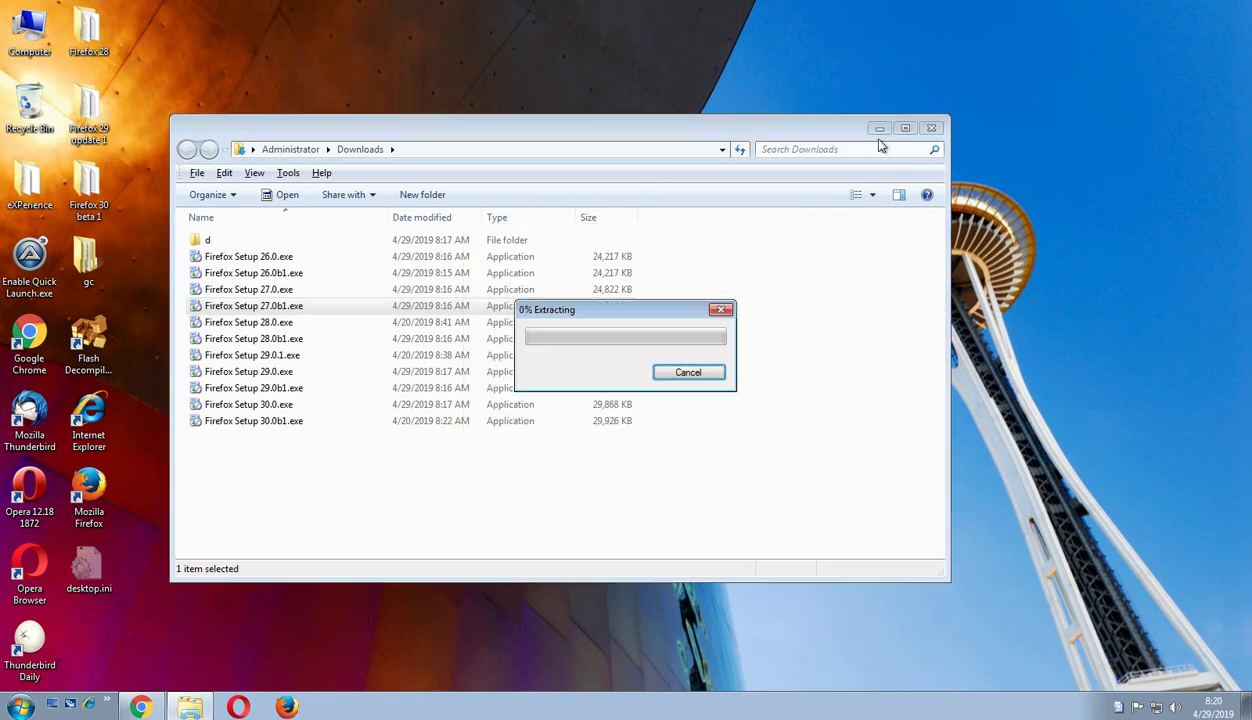
pyautogui.click(879, 128)
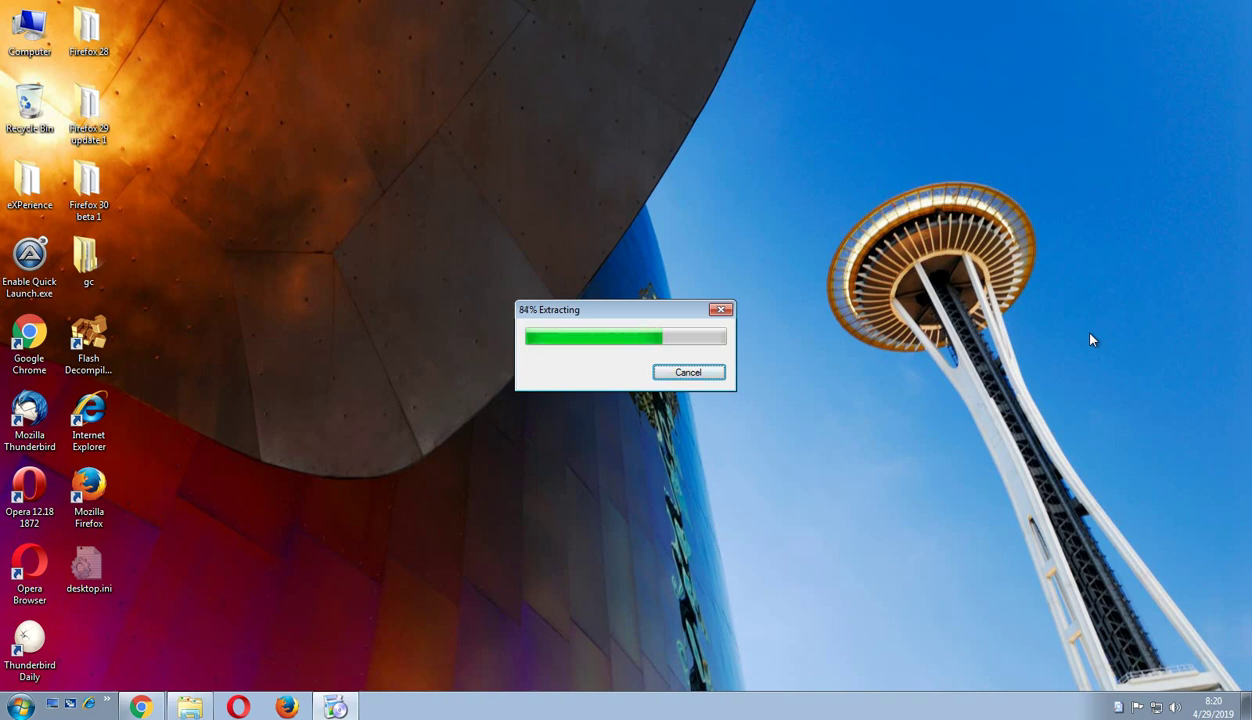
# Step: Install Firefox 27.0b1 with the Standard (Standardowa) installation type and launch it on completion
pyautogui.press('Return')
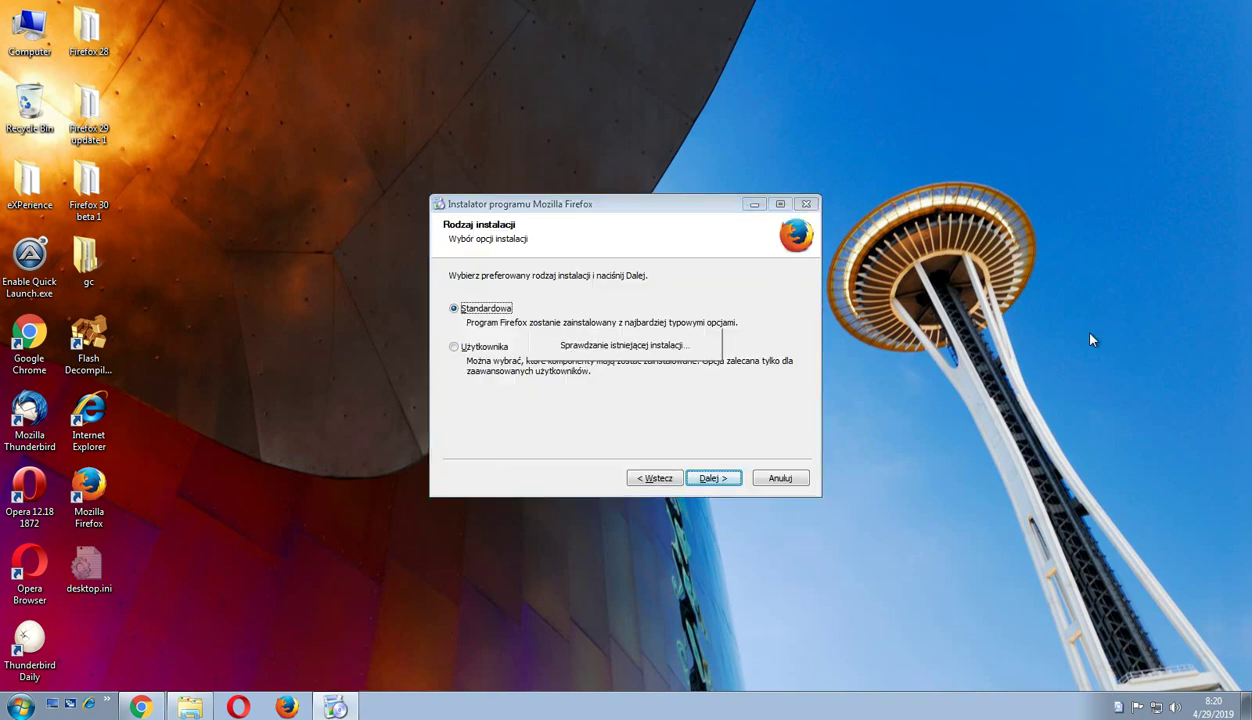
pyautogui.press('Return')
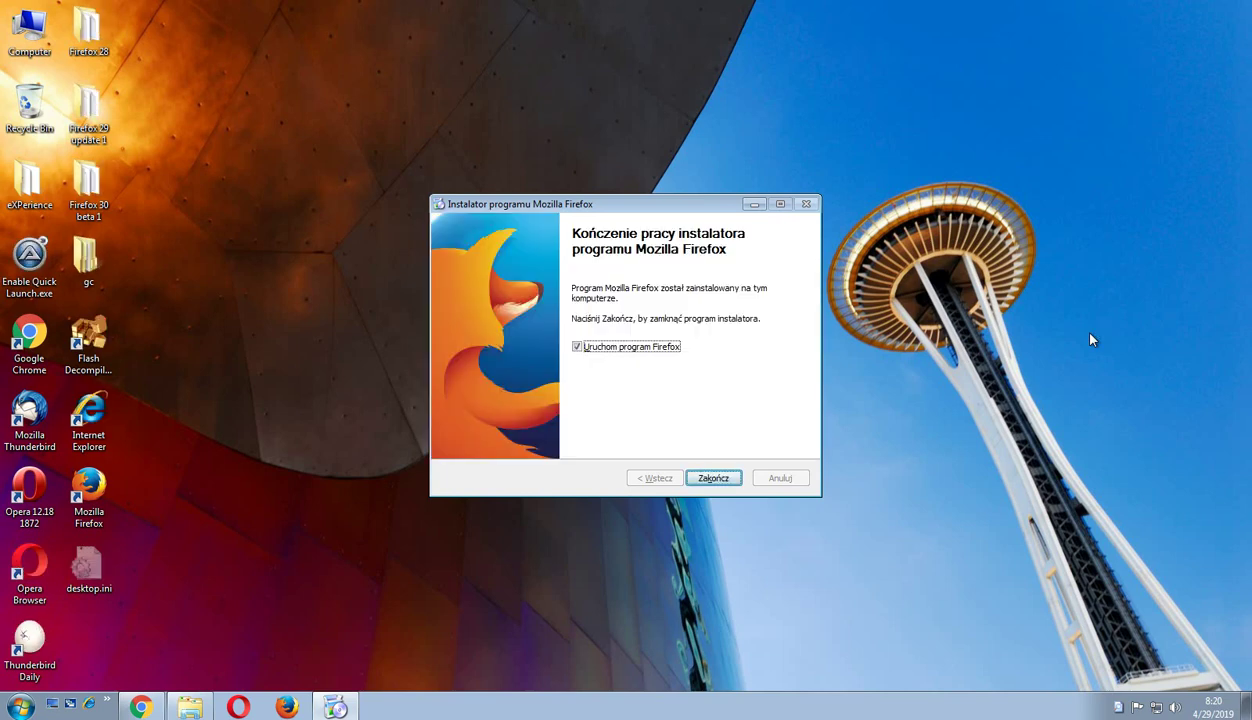
pyautogui.press('Return')
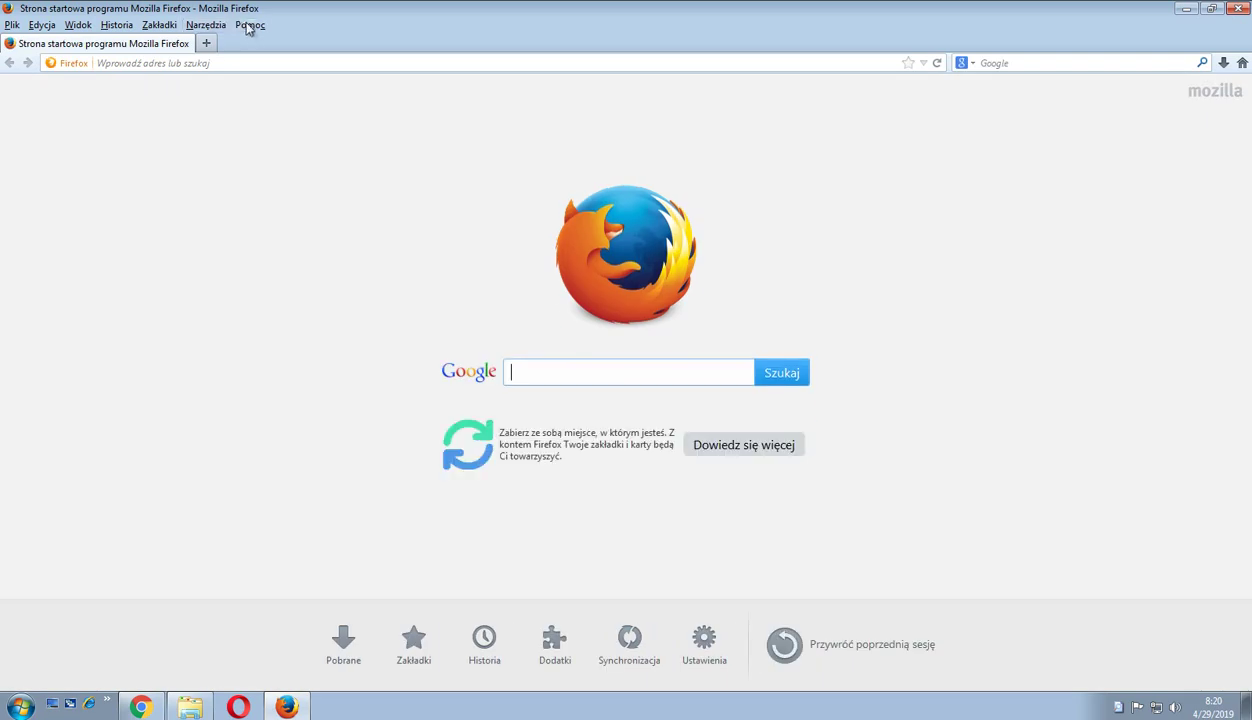
# Step: Check the version and update channel of the Firefox 27.0b1 installation in the About window, and close the window
pyautogui.click(249, 26)
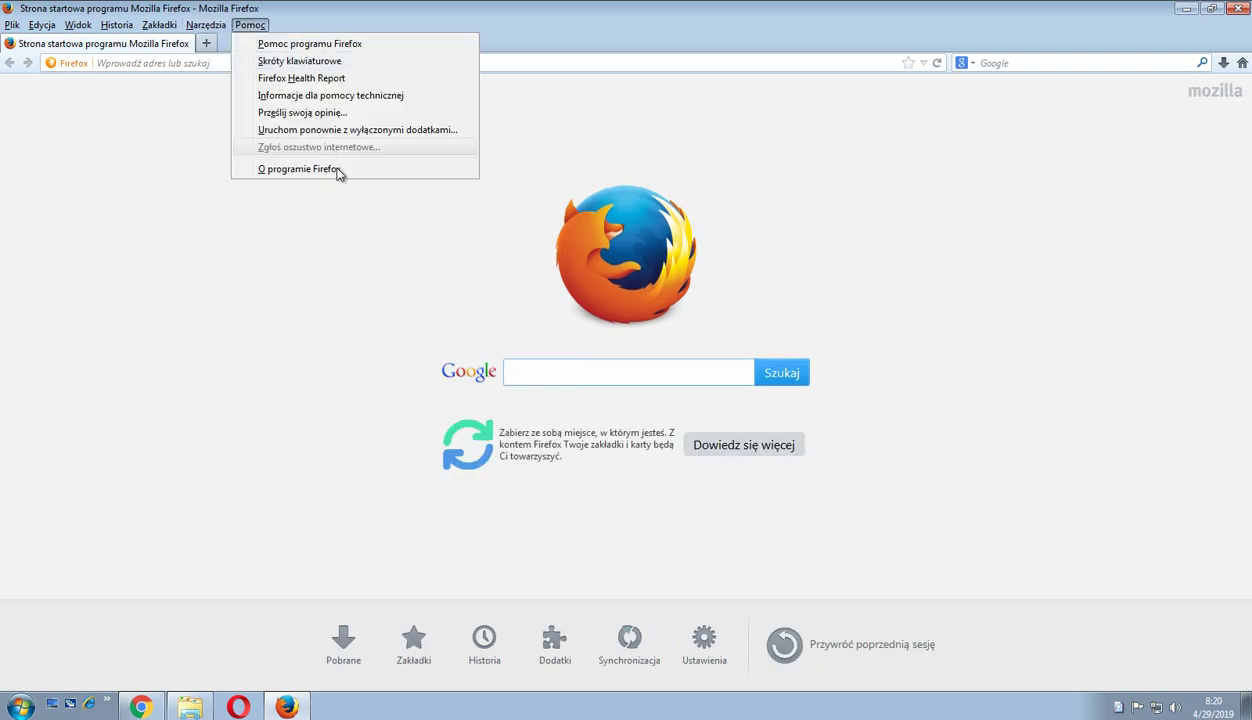
pyautogui.click(335, 173)
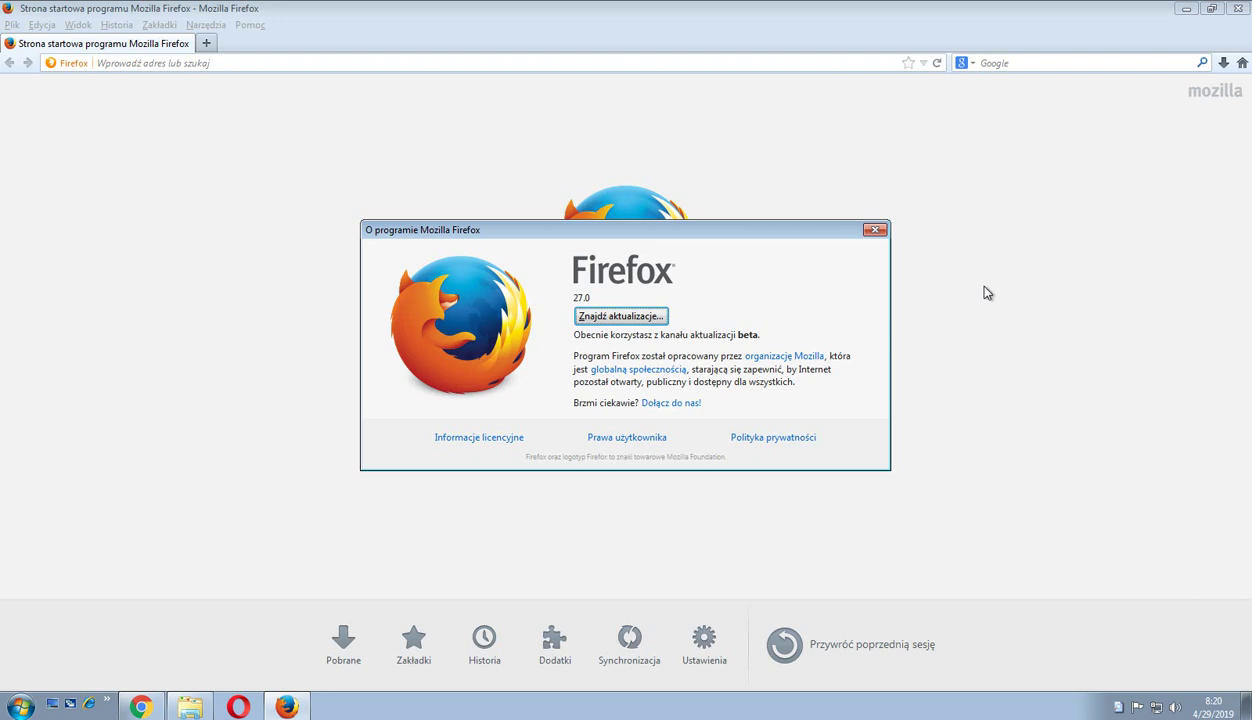
pyautogui.click(875, 230)
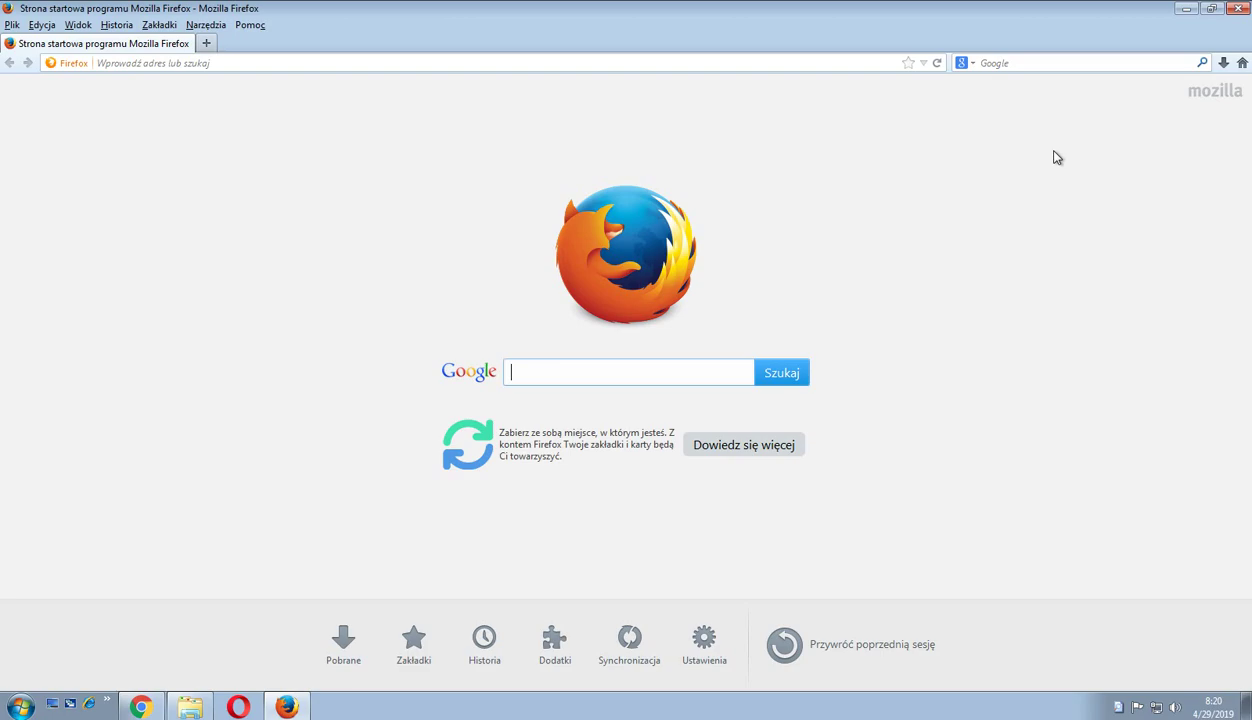
# Step: Close Firefox, run Firefox Setup 27.0.exe from the Downloads folder, and minimize the folder window
pyautogui.click(1238, 8)
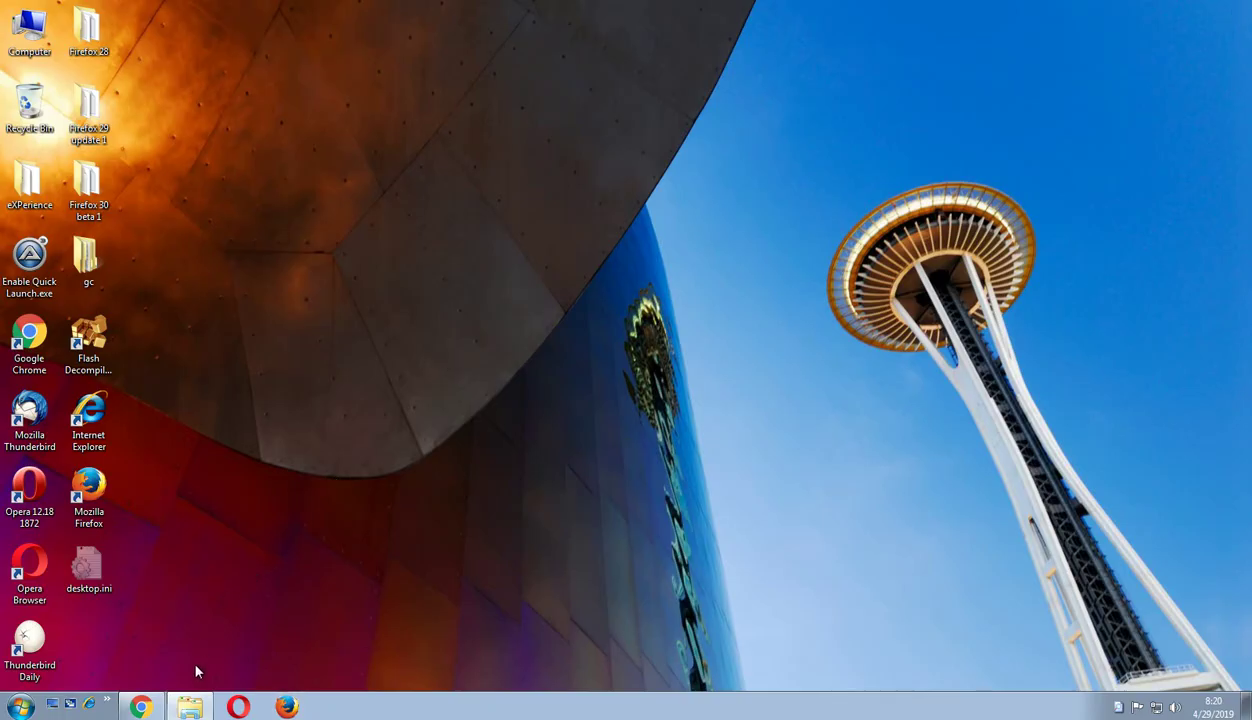
pyautogui.click(189, 707)
pyautogui.doubleClick(333, 289)
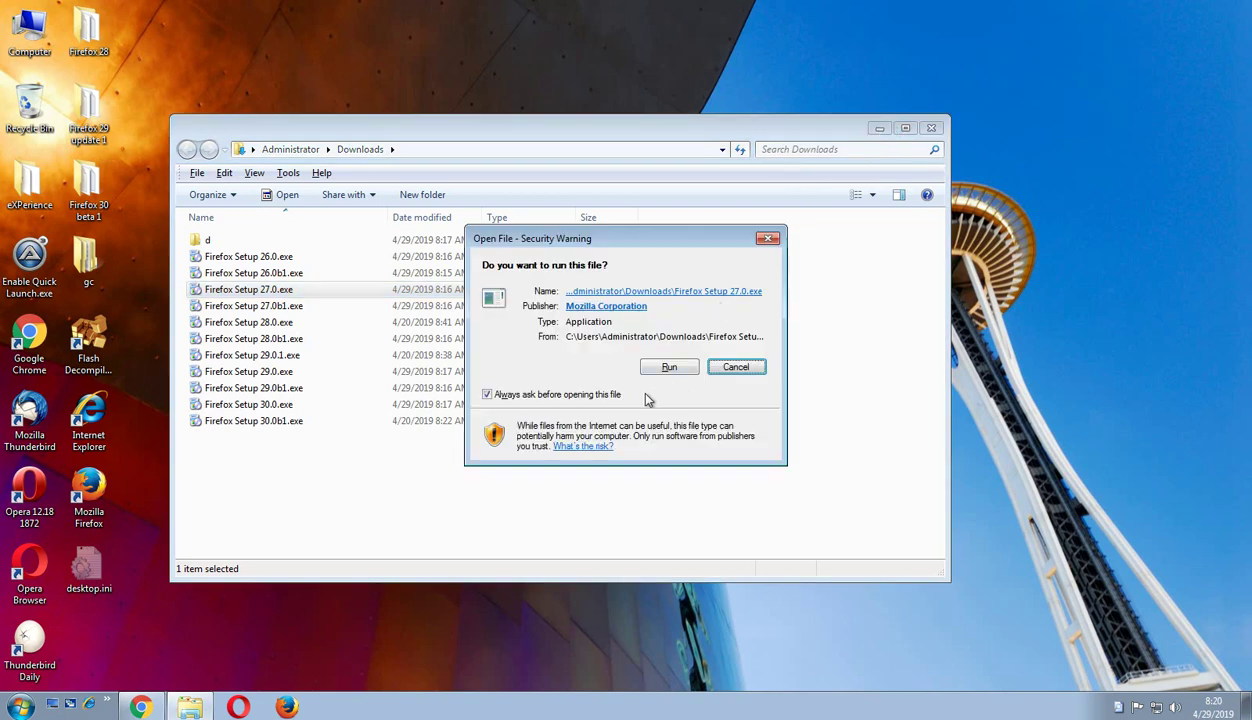
pyautogui.click(650, 369)
pyautogui.click(879, 128)
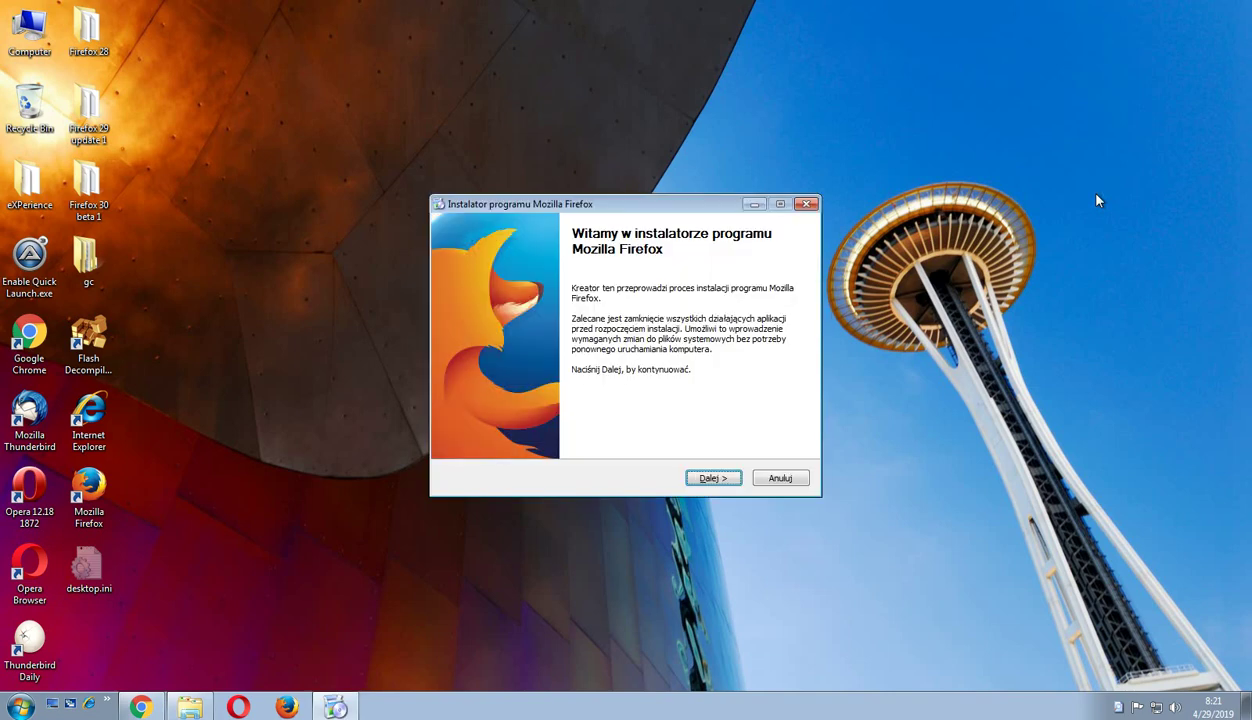
# Step: Upgrade the existing installation in C:\Program Files\Mozilla Firefox to Firefox 27.0 with the default options and launch it on completion
pyautogui.press('Return')
pyautogui.press('Return')
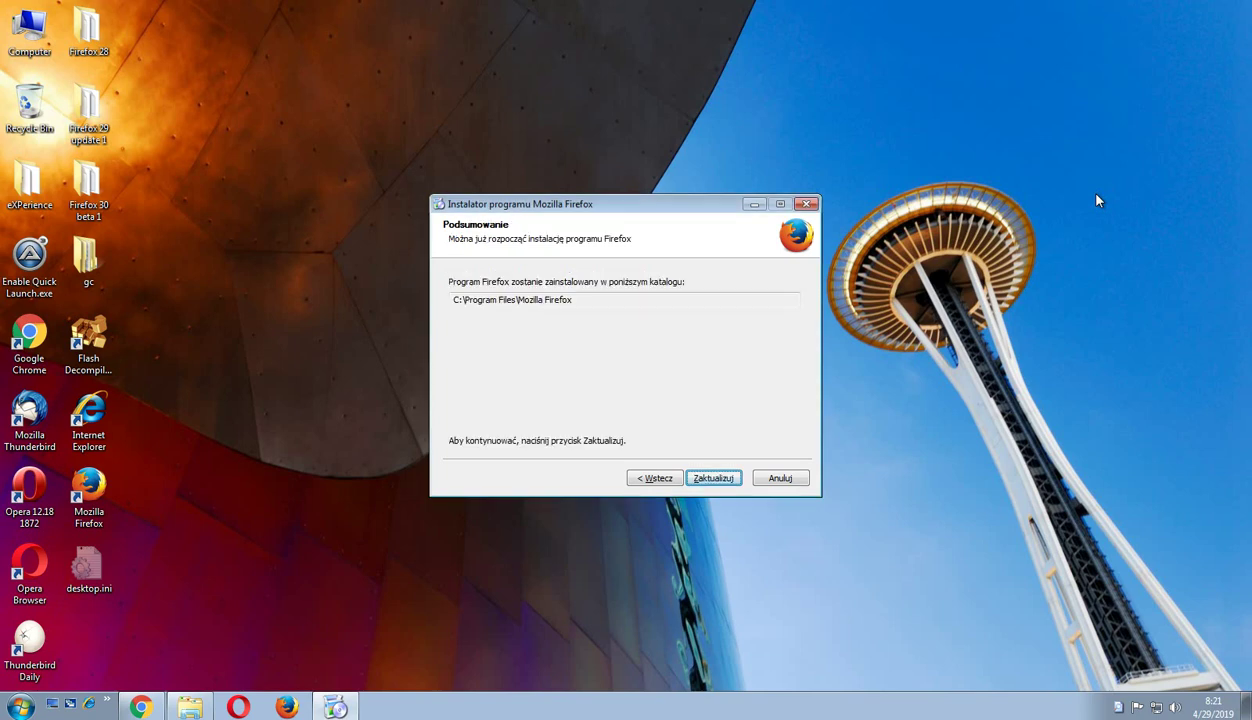
pyautogui.press('Return')
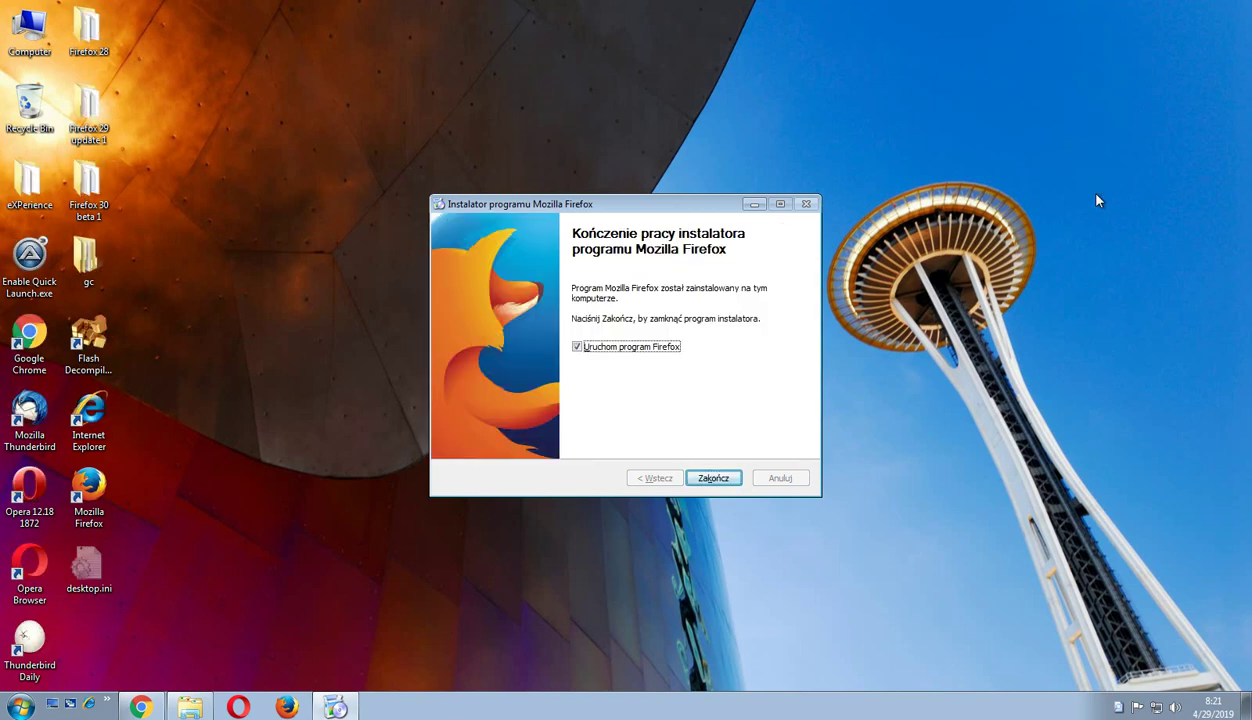
pyautogui.press('Return')
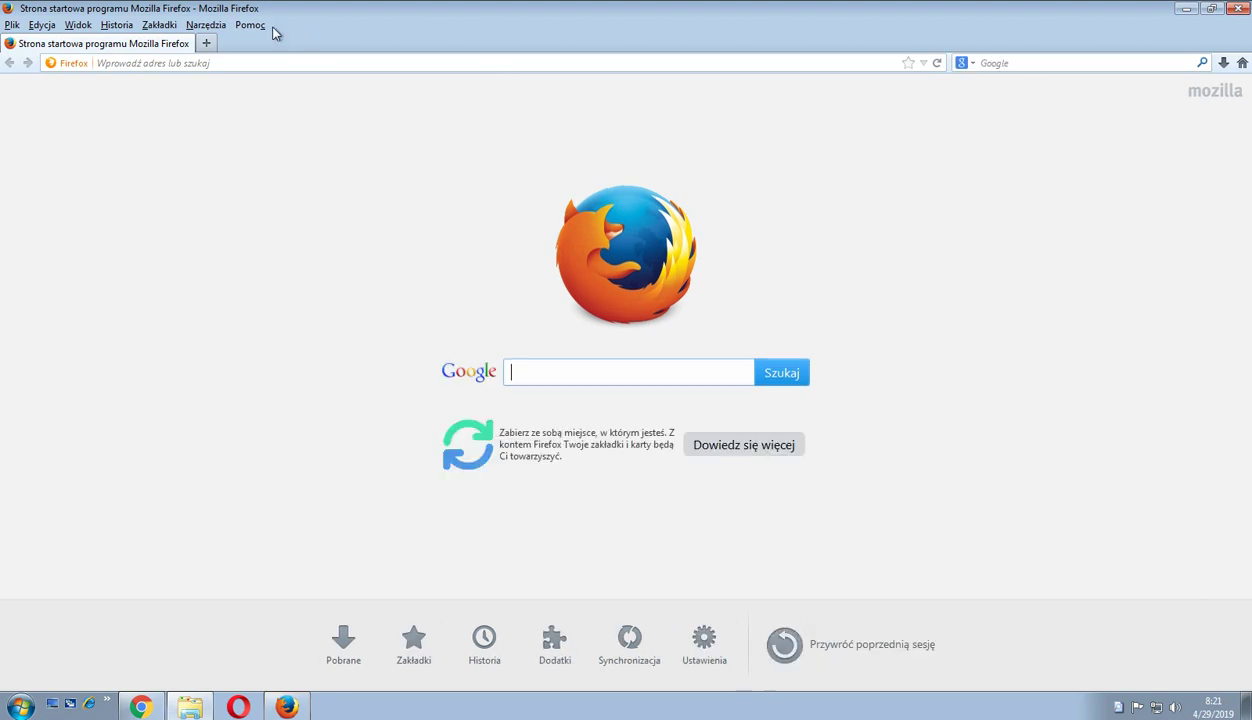
# Step: Check the version of the Firefox 27.0 installation in the About window, and close the window
pyautogui.click(251, 25)
pyautogui.click(290, 168)
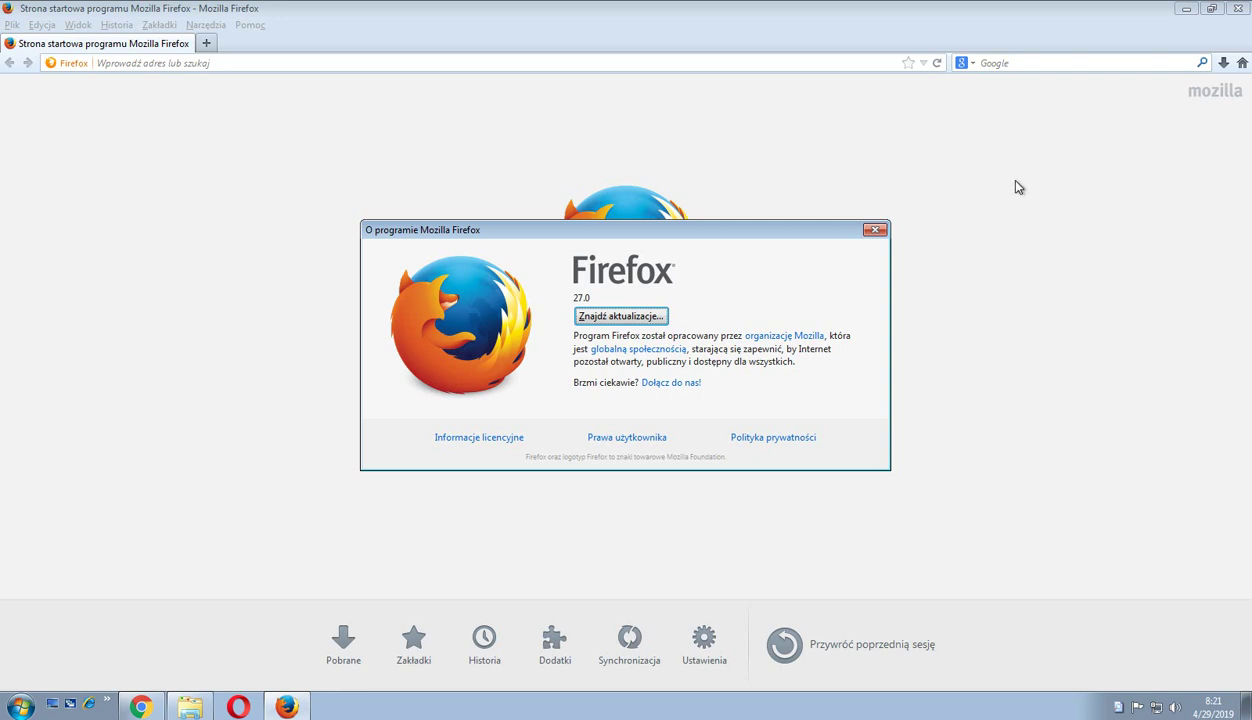
pyautogui.click(873, 230)
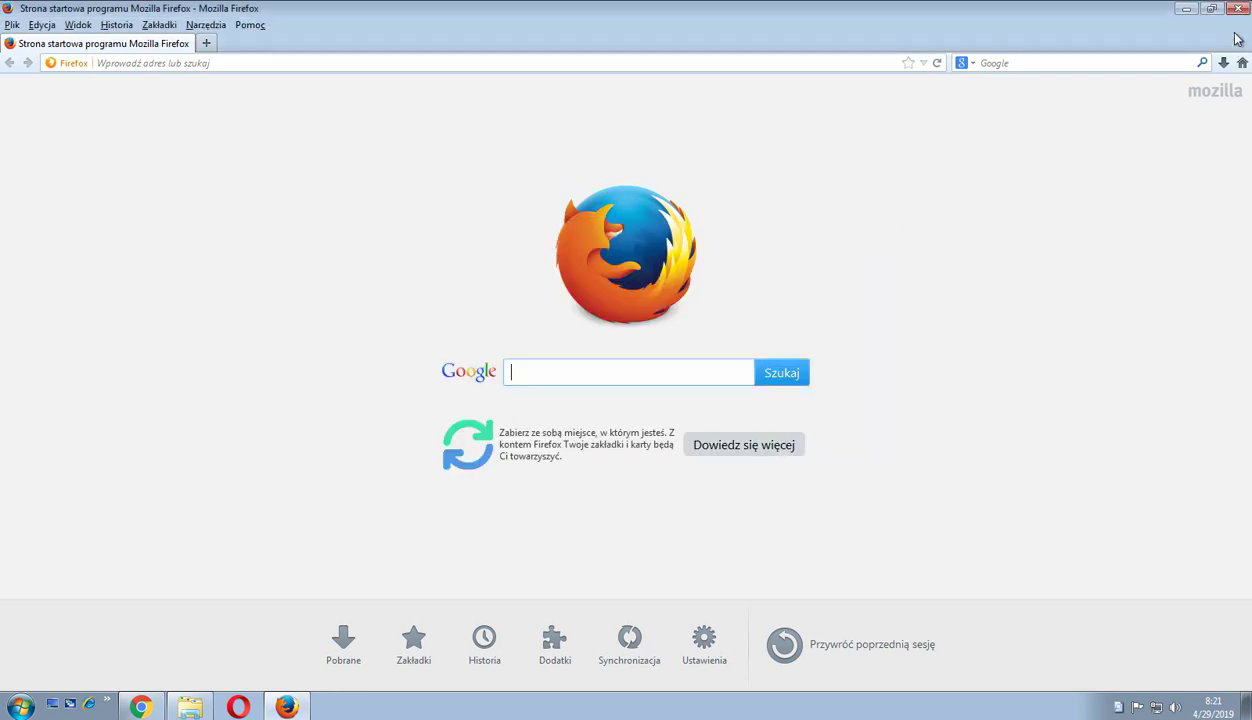
# Step: Close Firefox and the Chrome window, leaving the Downloads folder window open on the desktop
pyautogui.click(1186, 8)
pyautogui.click(191, 706)
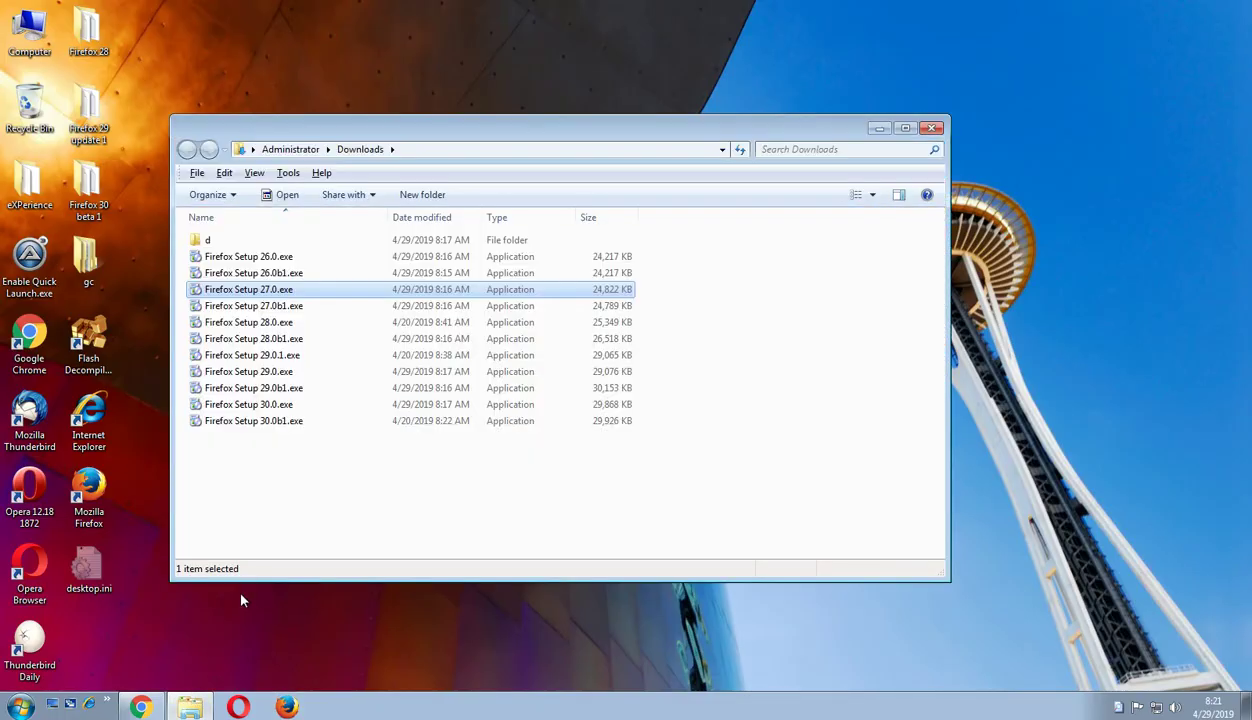
pyautogui.rightClick(150, 702)
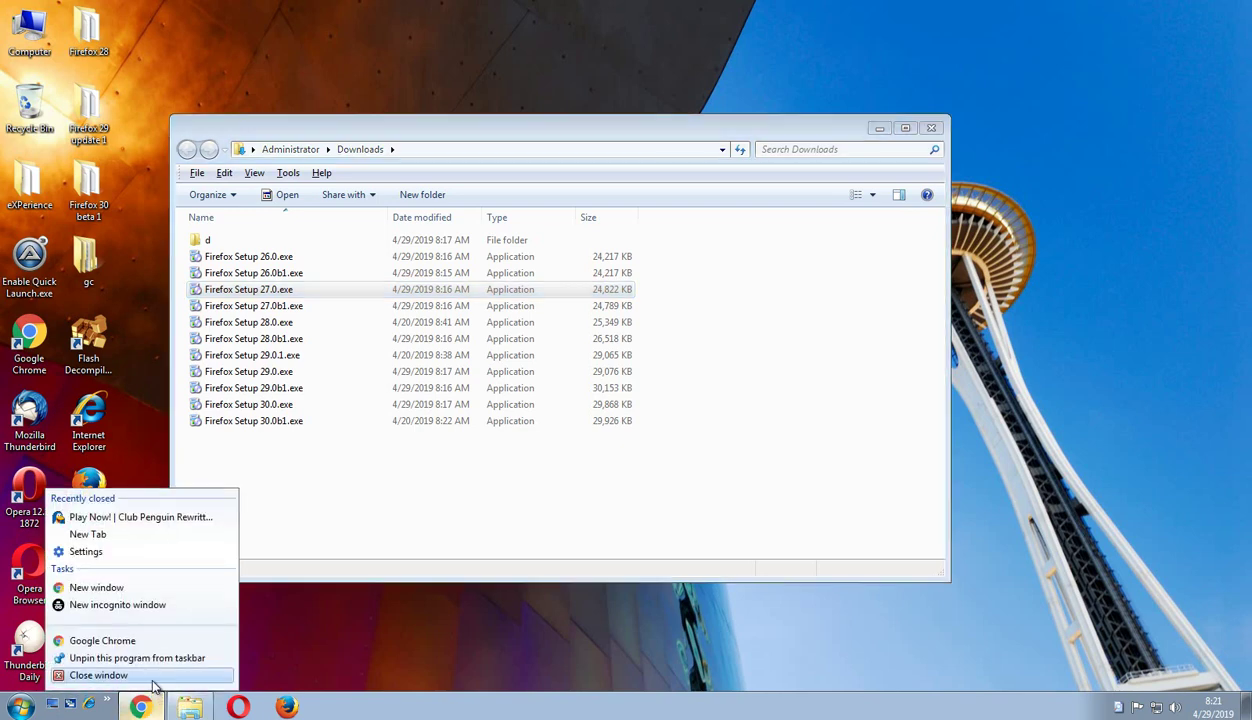
pyautogui.click(155, 676)
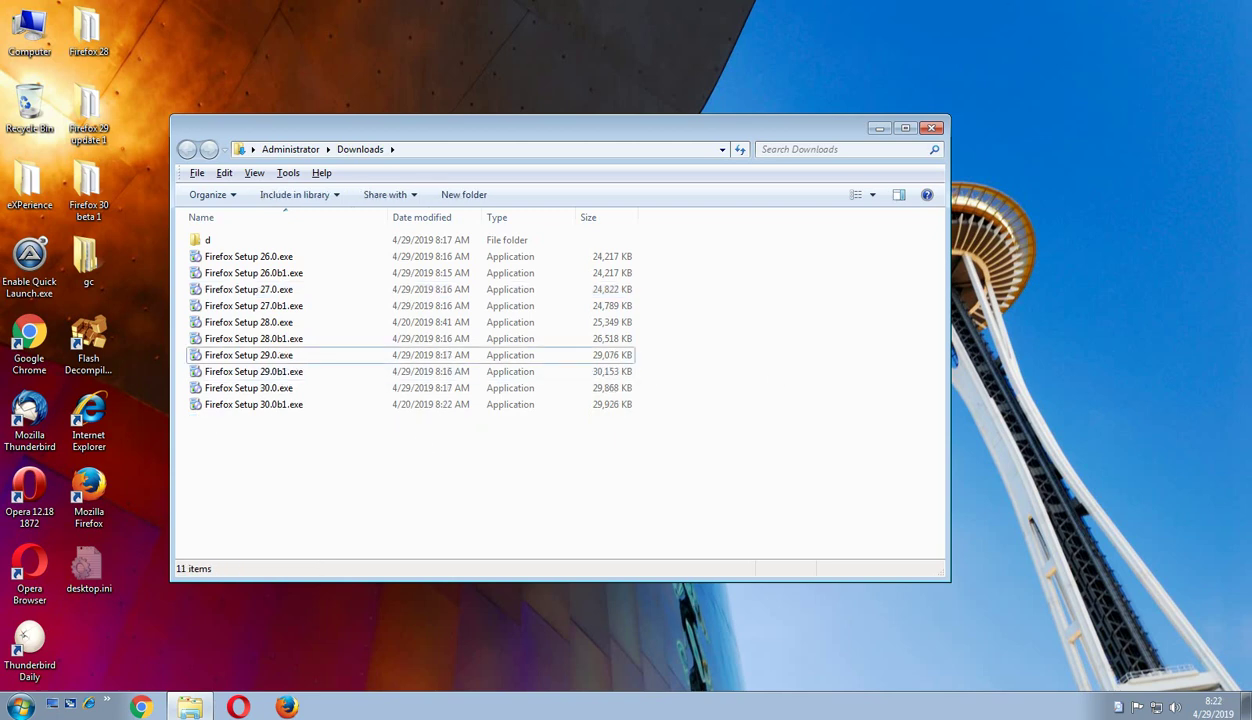
# Step: Run Firefox Setup 28.0b1.exe from the Downloads folder, turning off the option to always ask before opening this file
pyautogui.doubleClick(388, 339)
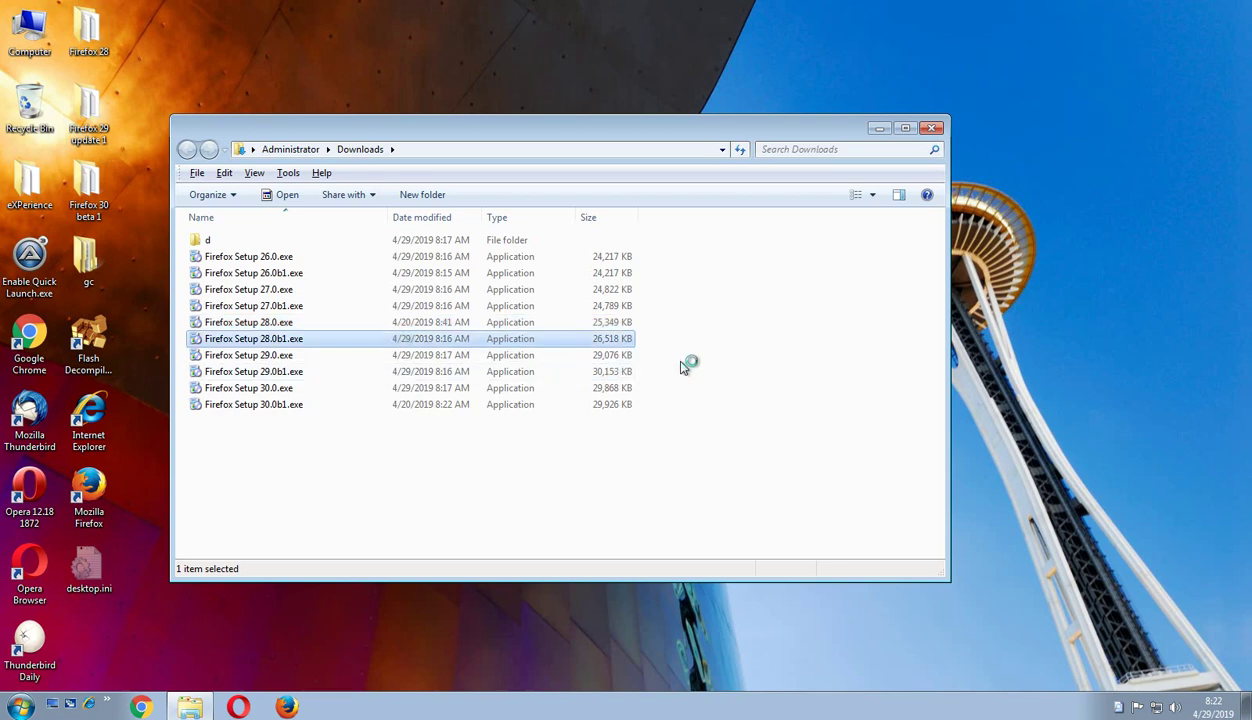
pyautogui.click(605, 395)
pyautogui.click(648, 369)
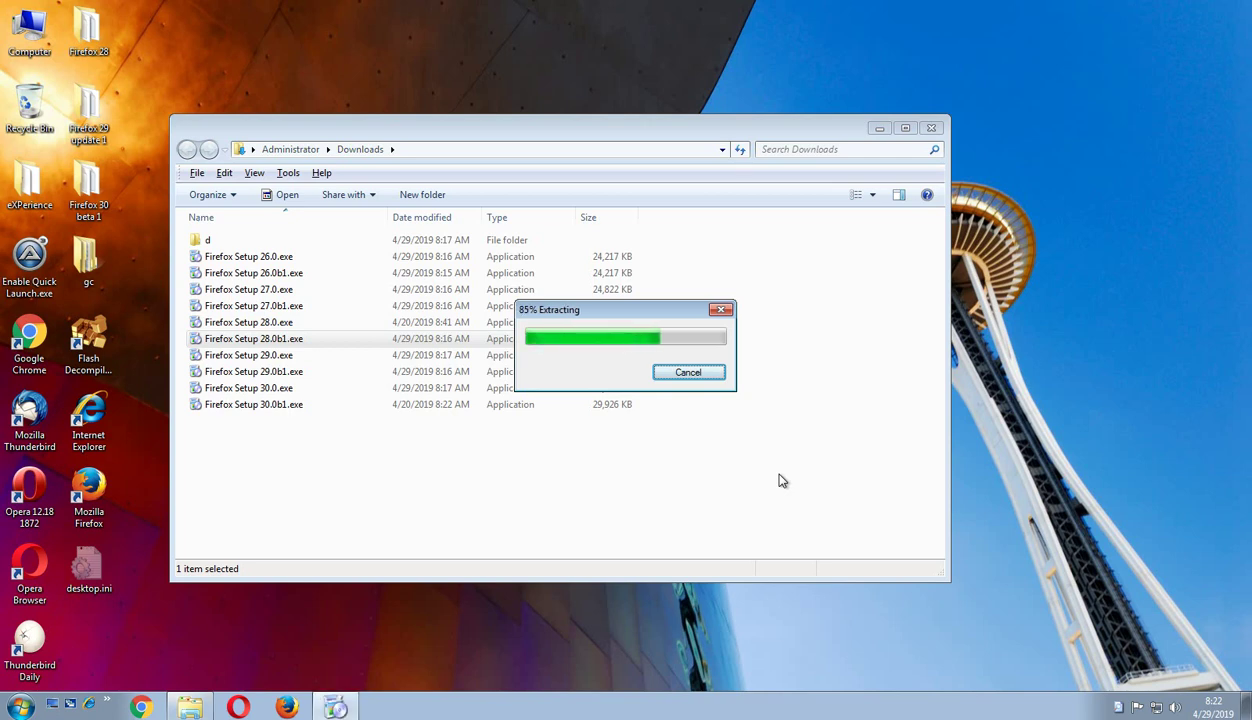
# Step: Install Firefox 28.0b1 with the Standard (Standardowa) installation type, minimize the folder window, and launch Firefox on completion
pyautogui.click(713, 475)
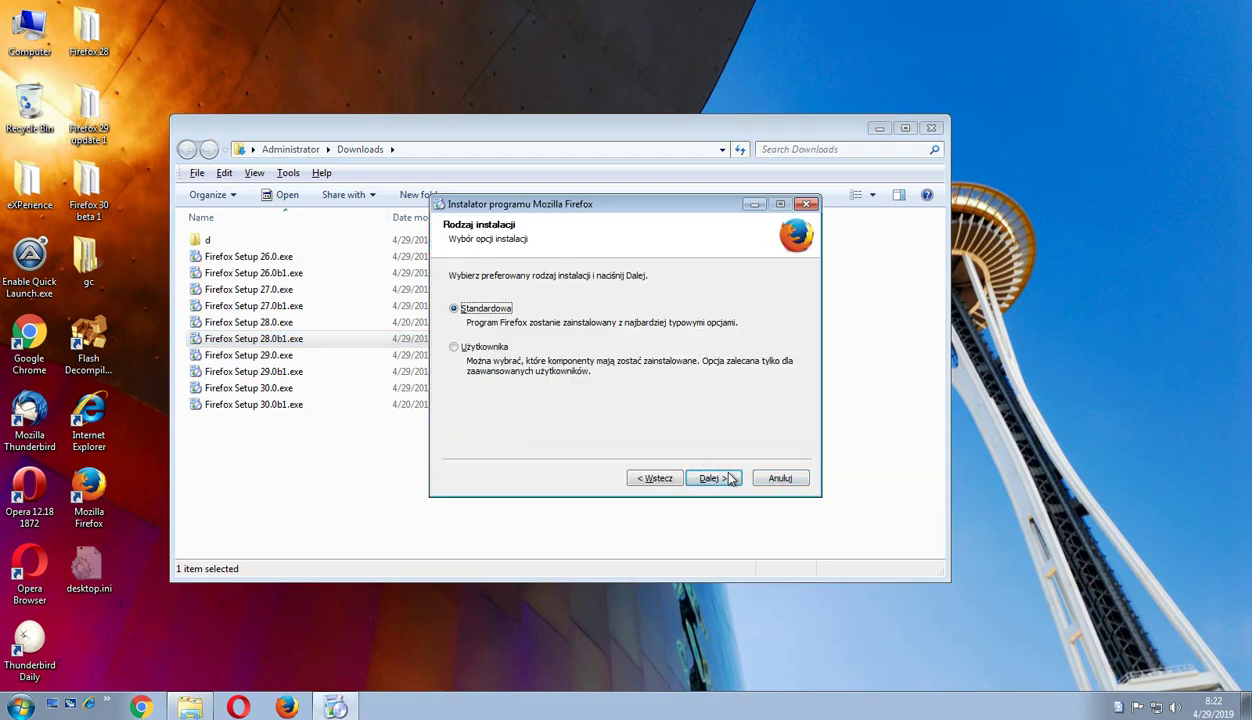
pyautogui.click(875, 131)
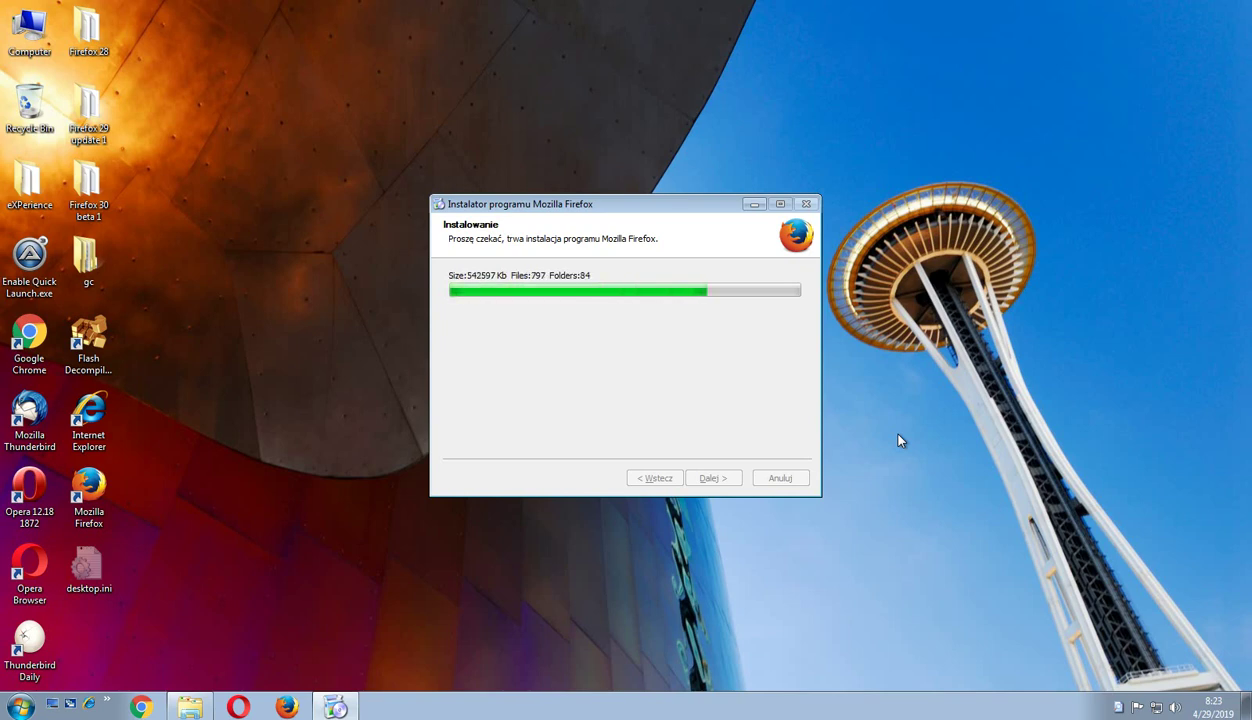
pyautogui.press('Return')
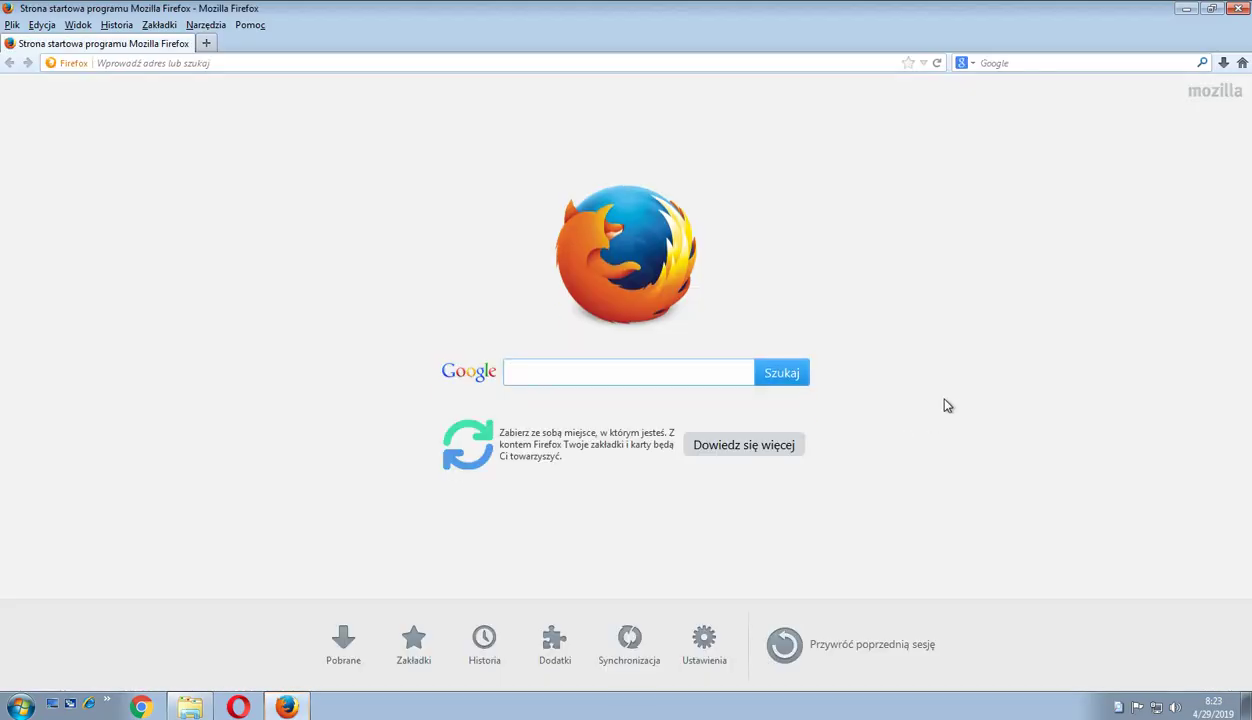
# Step: Check the version and update channel of the Firefox 28.0b1 installation in the About window, and close the window
pyautogui.click(250, 26)
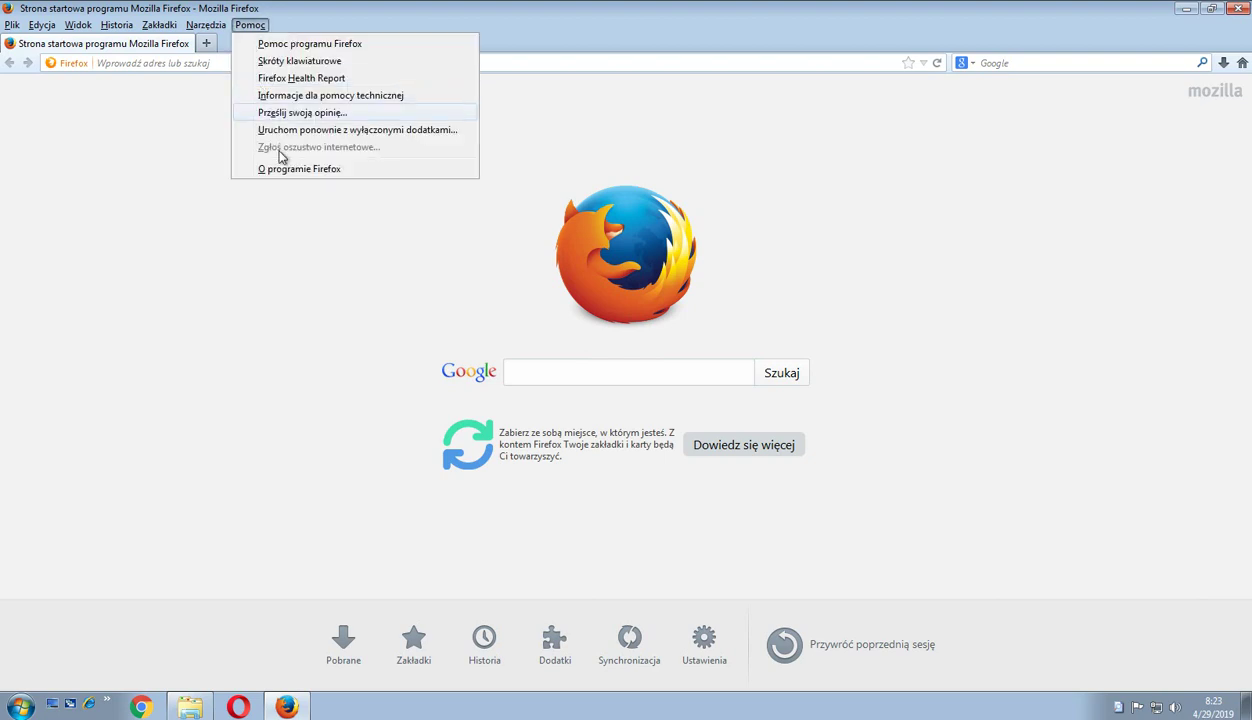
pyautogui.click(286, 169)
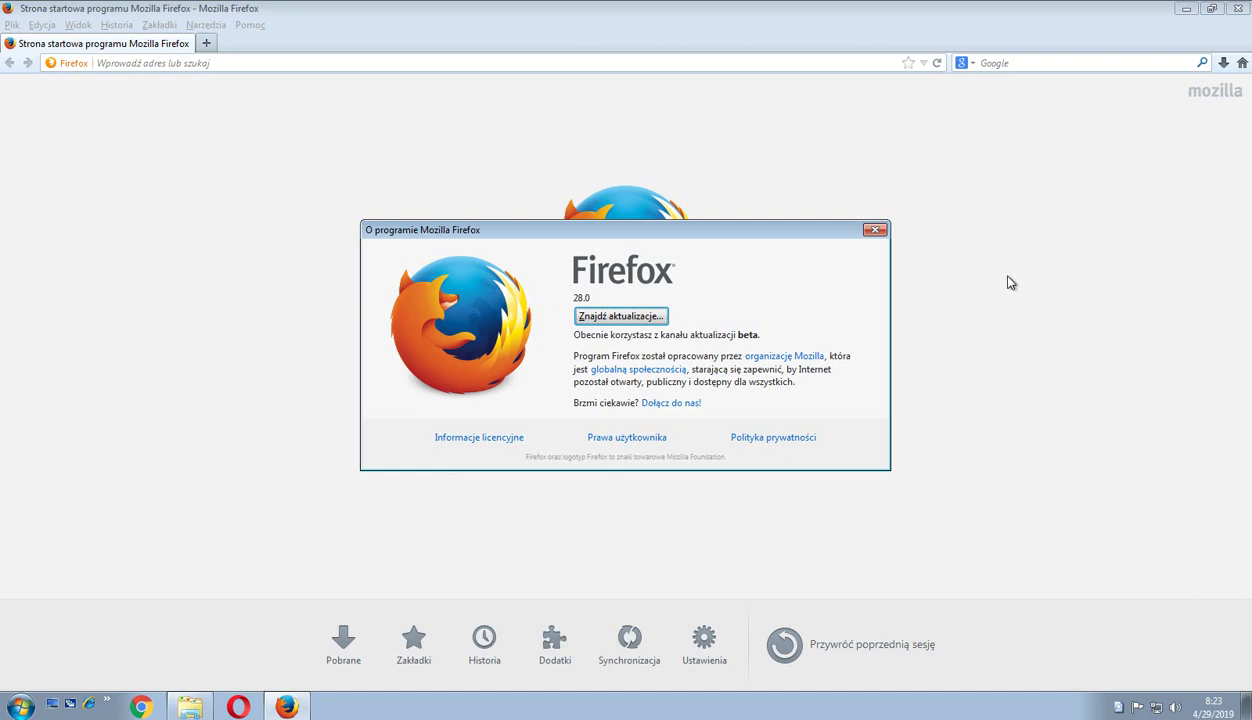
pyautogui.click(876, 230)
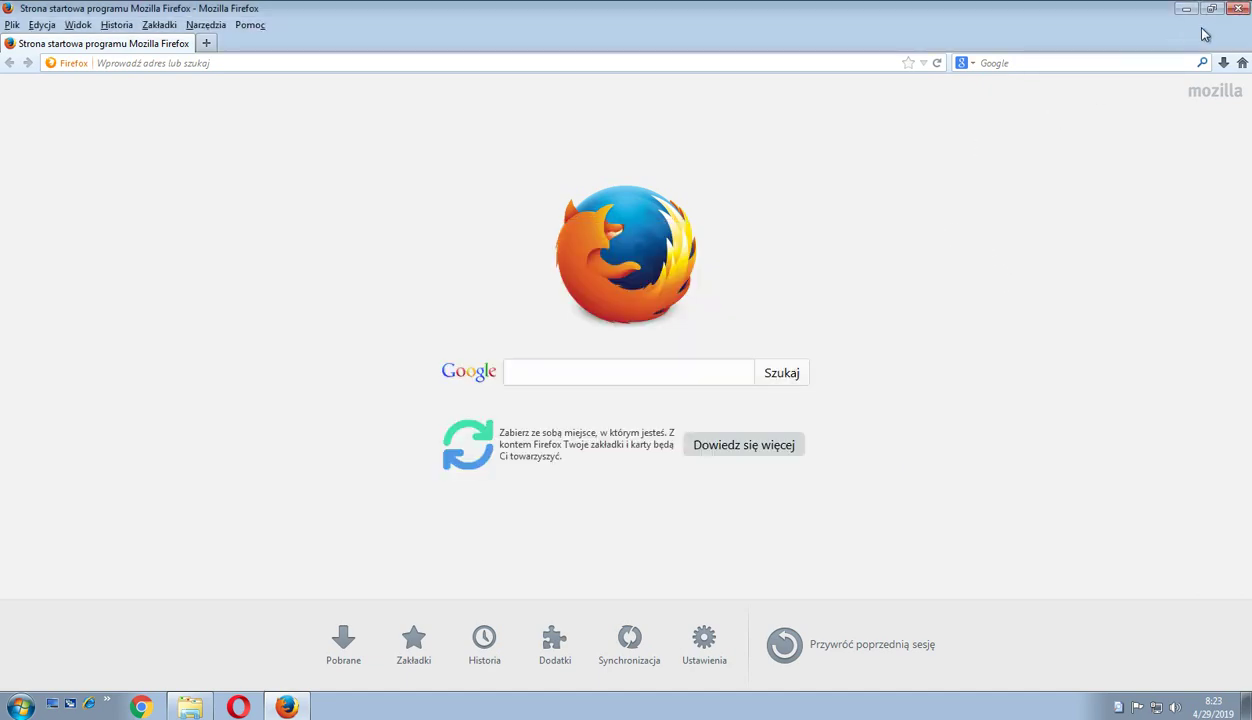
# Step: Close Firefox, run Firefox Setup 28.0.exe from the Downloads folder, and minimize the folder window
pyautogui.click(1186, 8)
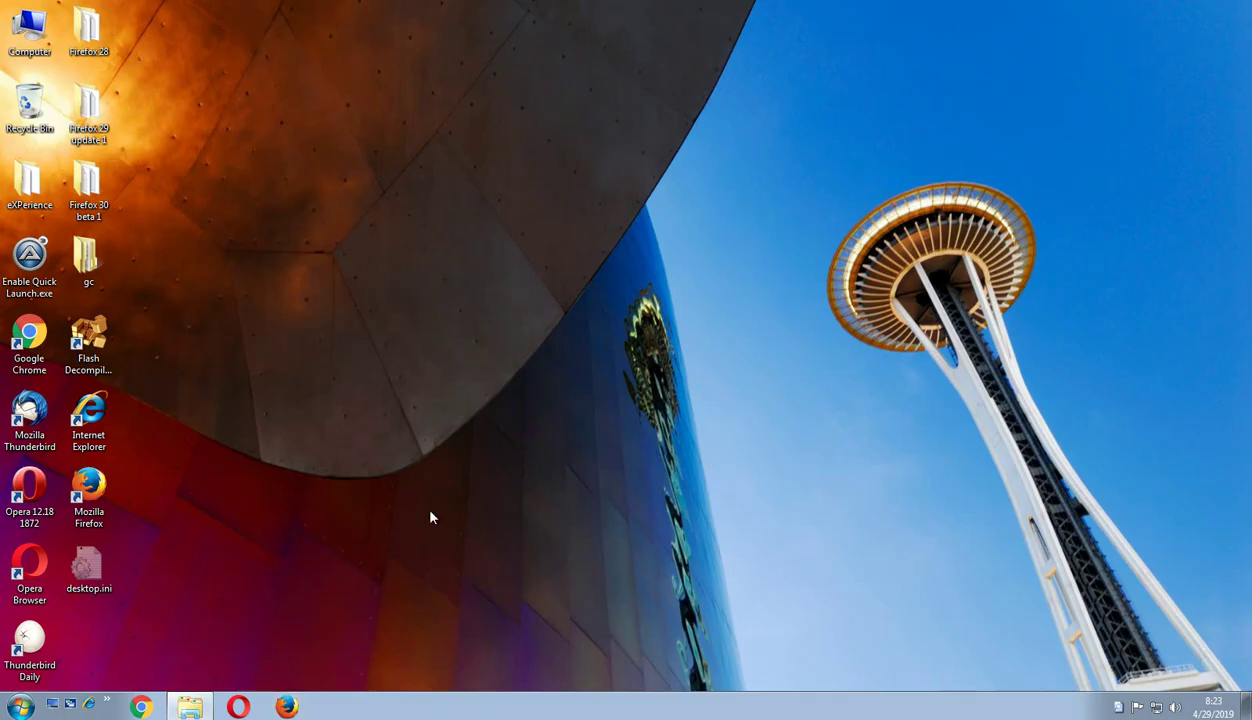
pyautogui.click(200, 706)
pyautogui.doubleClick(295, 323)
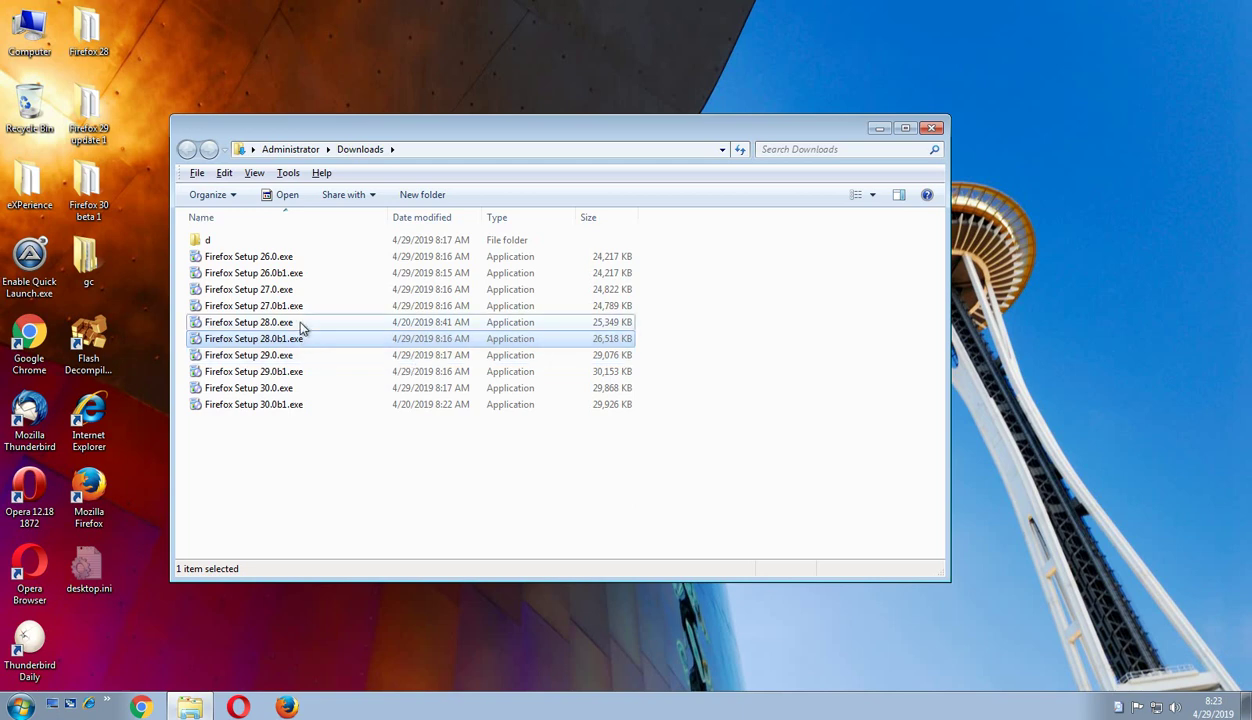
pyautogui.click(878, 128)
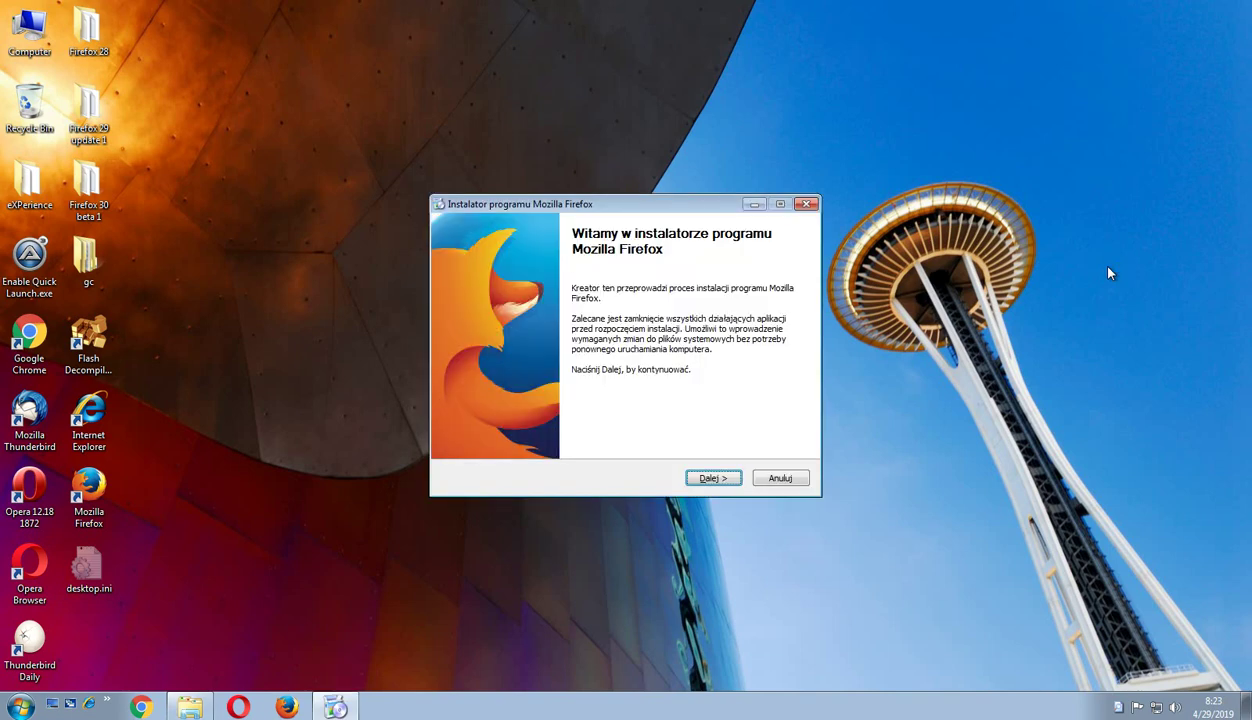
# Step: Install Firefox 28.0 over the existing version with the default options and launch it on completion
pyautogui.press('Return')
pyautogui.press('Return')
pyautogui.press('Return')
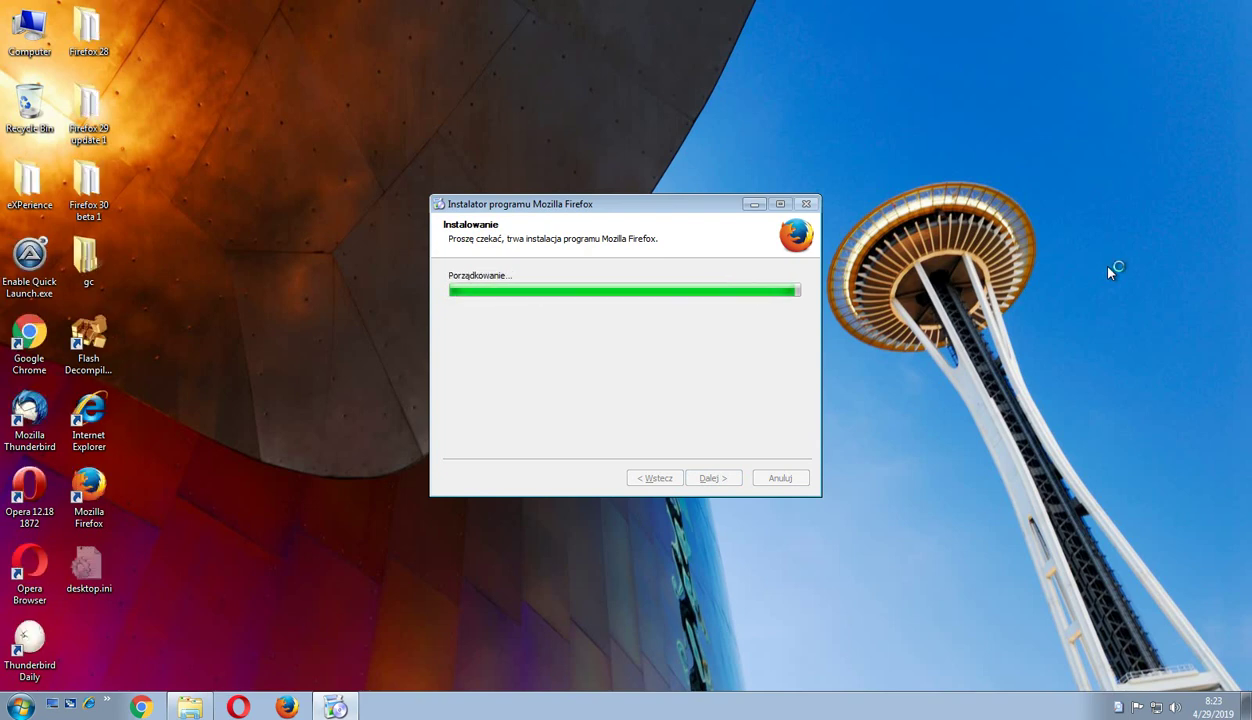
pyautogui.press('Return')
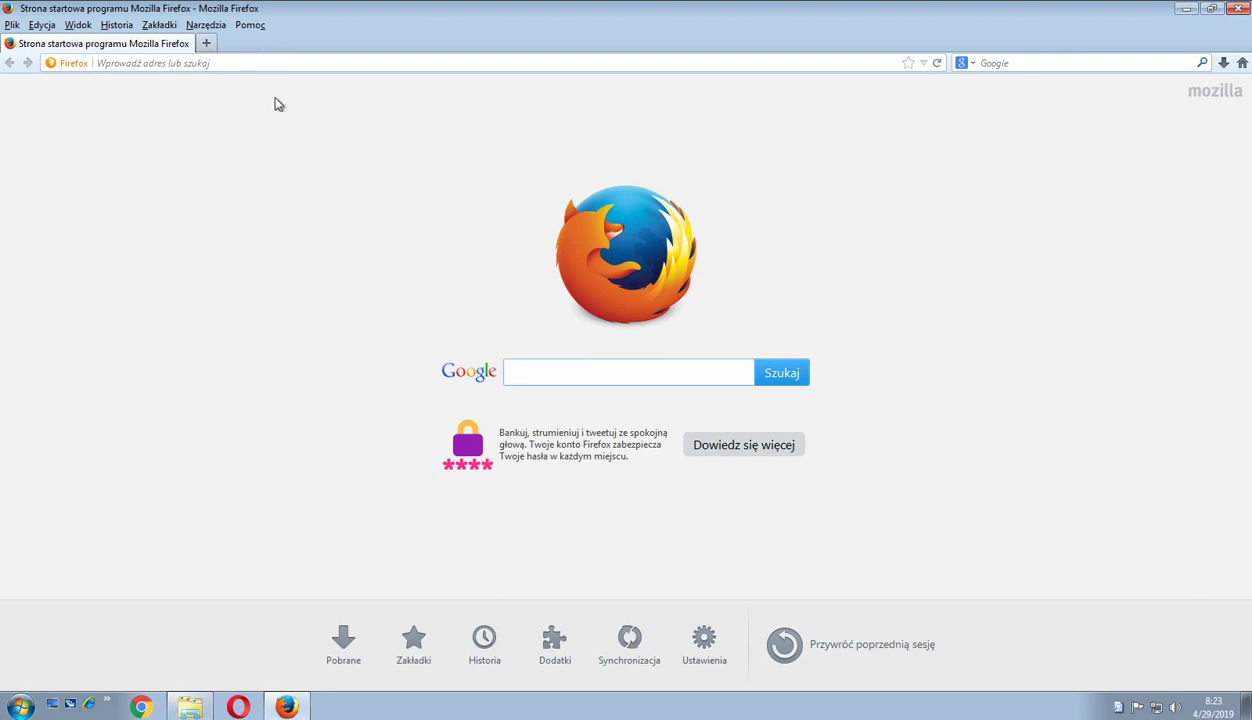
# Step: Check the version of the Firefox 28.0 installation in the About window, and close the window
pyautogui.click(250, 25)
pyautogui.click(272, 168)
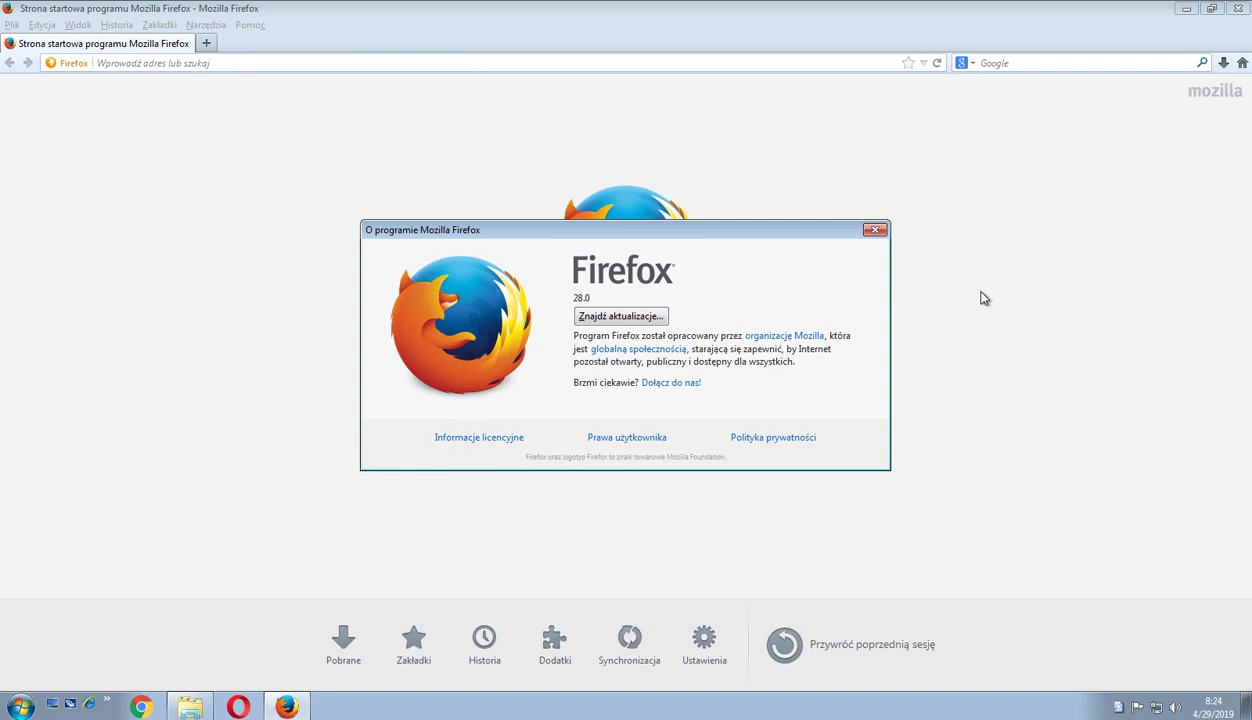
pyautogui.click(872, 232)
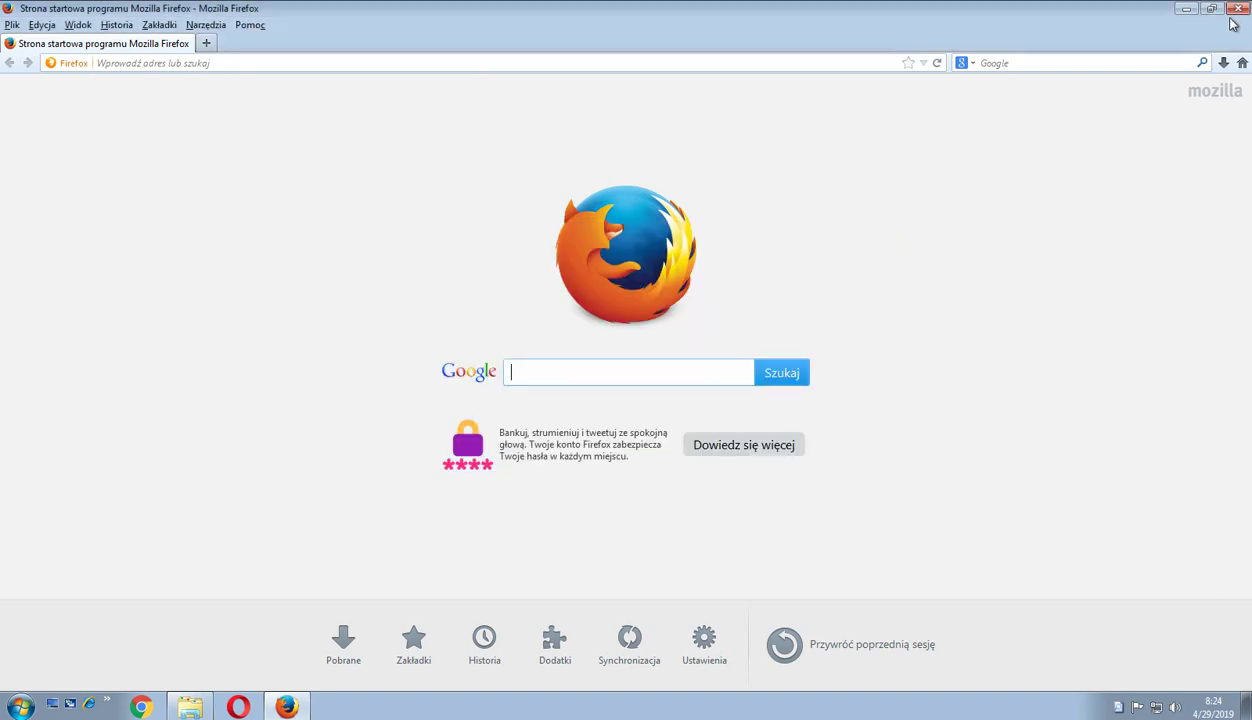
# Step: Close Firefox, run Firefox Setup 29.0b1.exe from the Downloads folder, and minimize the folder window
pyautogui.click(1186, 9)
pyautogui.click(190, 707)
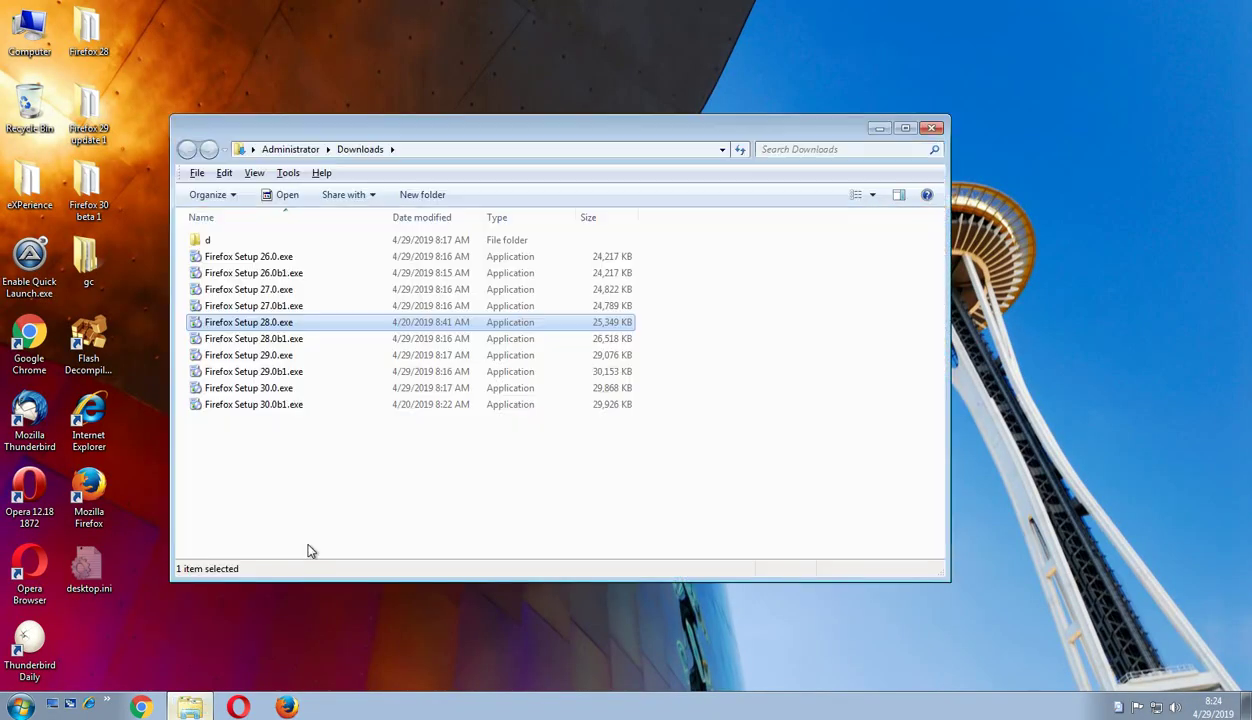
pyautogui.click(307, 373)
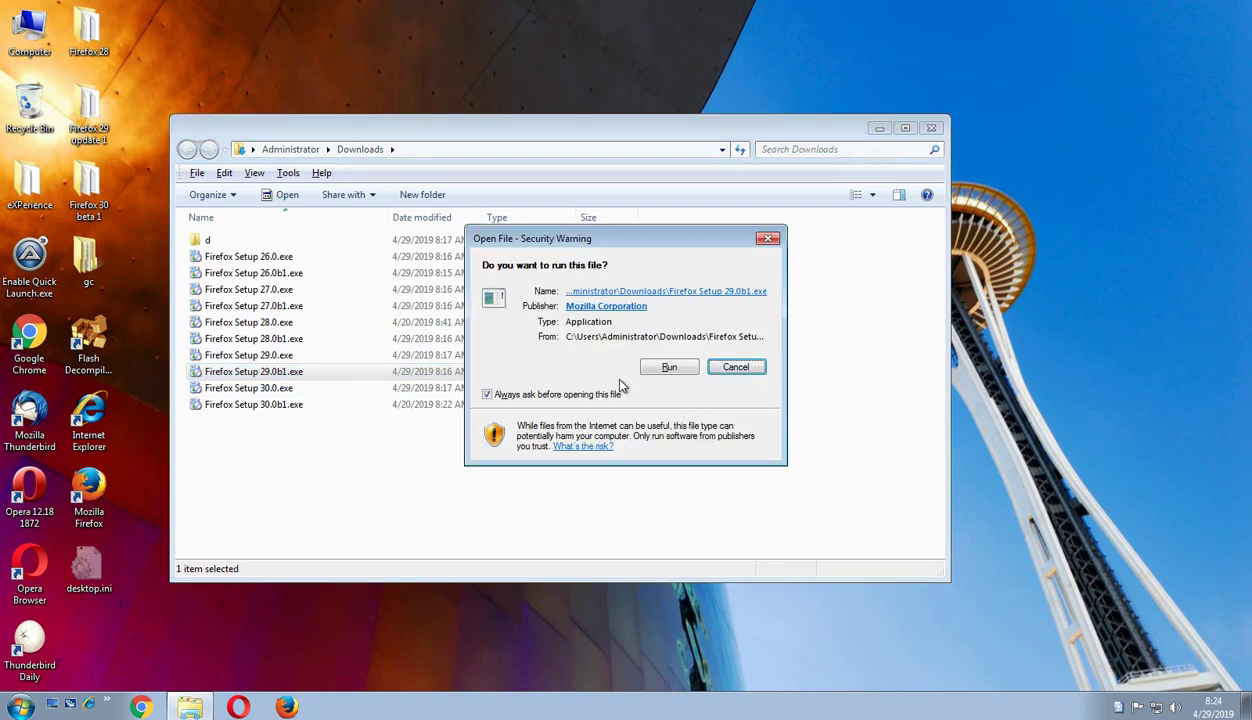
pyautogui.click(652, 368)
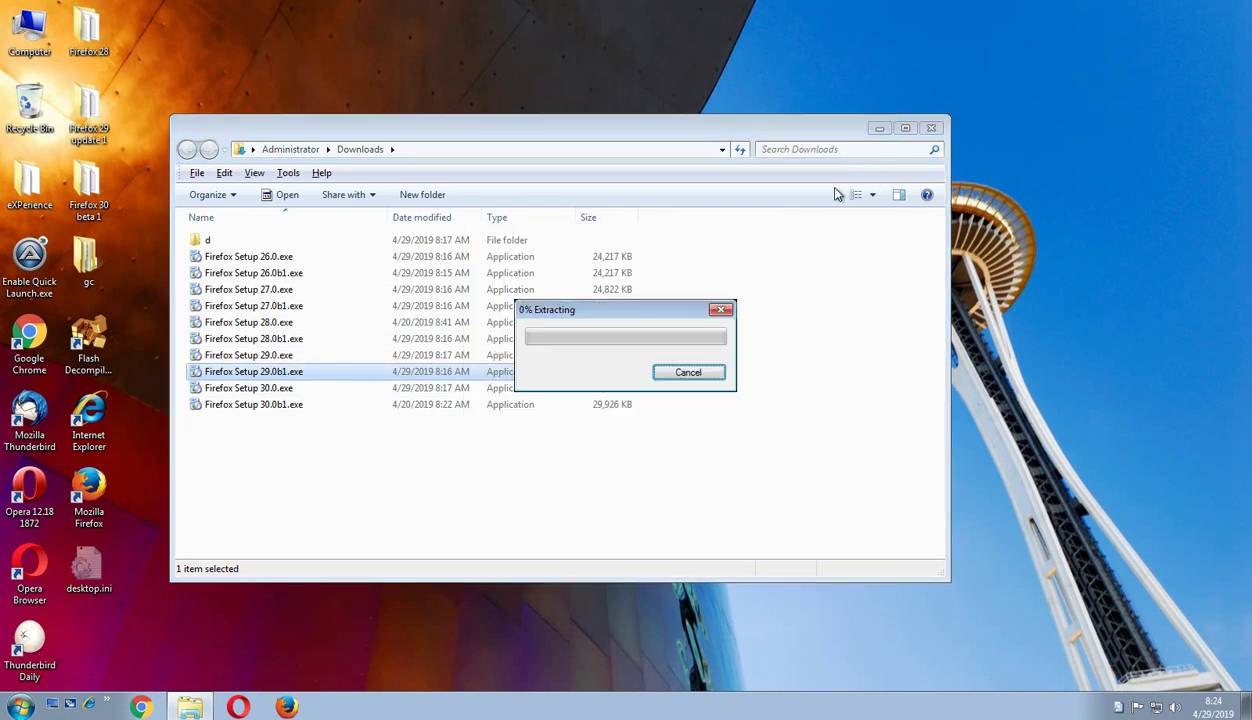
pyautogui.click(877, 129)
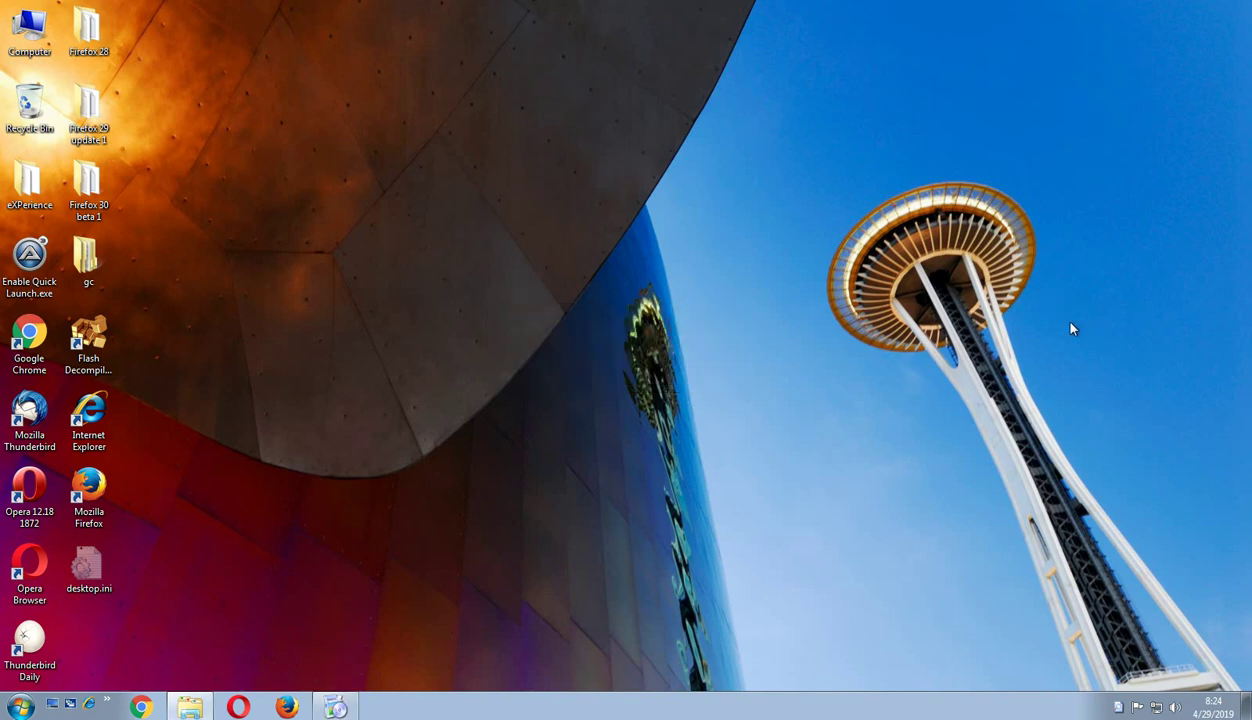
# Step: Upgrade the installation in C:\Program Files\Mozilla Firefox to Firefox 29.0b1 with the default options and launch it on completion
pyautogui.press('Return')
pyautogui.press('Return')
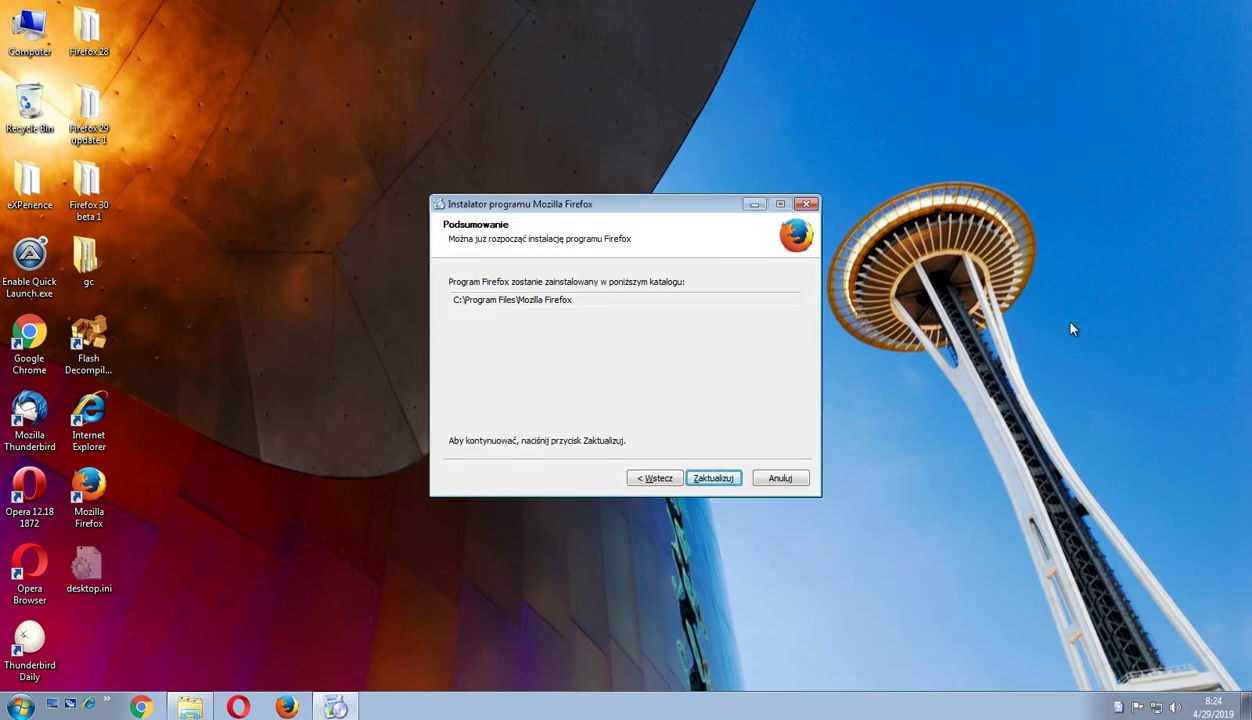
pyautogui.press('Return')
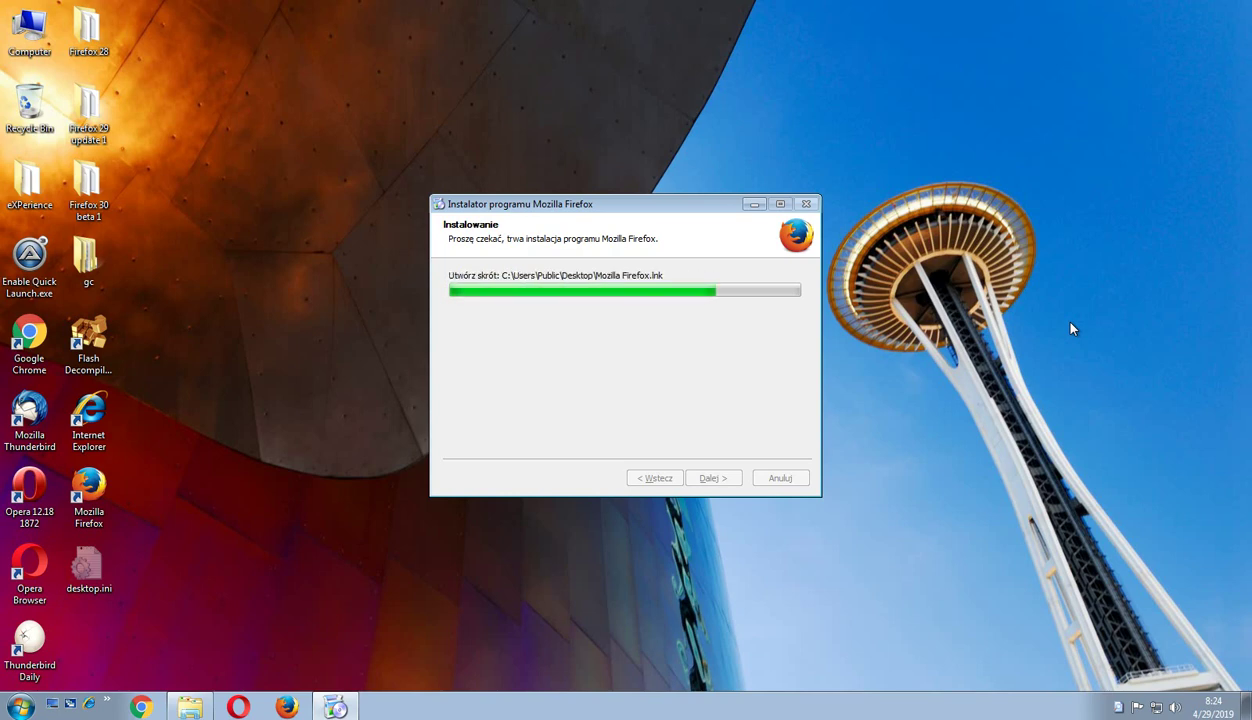
pyautogui.press('Return')
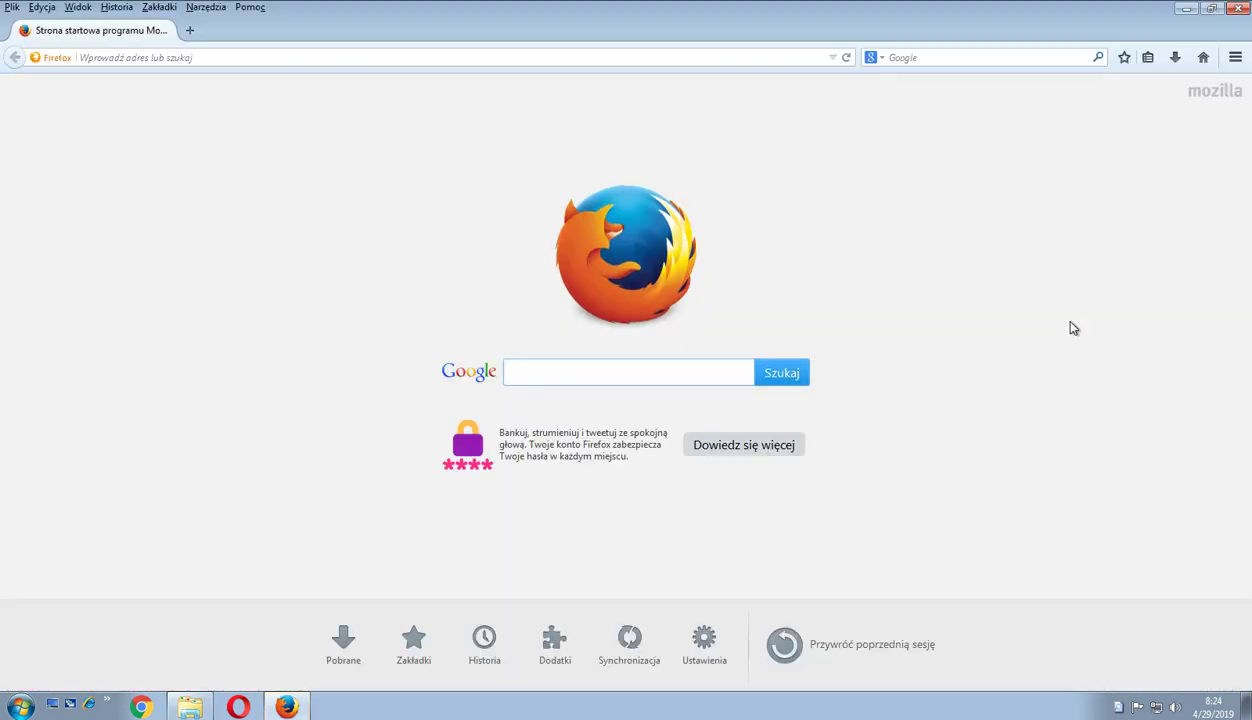
# Step: Check the version and update channel of the Firefox 29.0b1 installation in the About window, and close the window
pyautogui.click(245, 8)
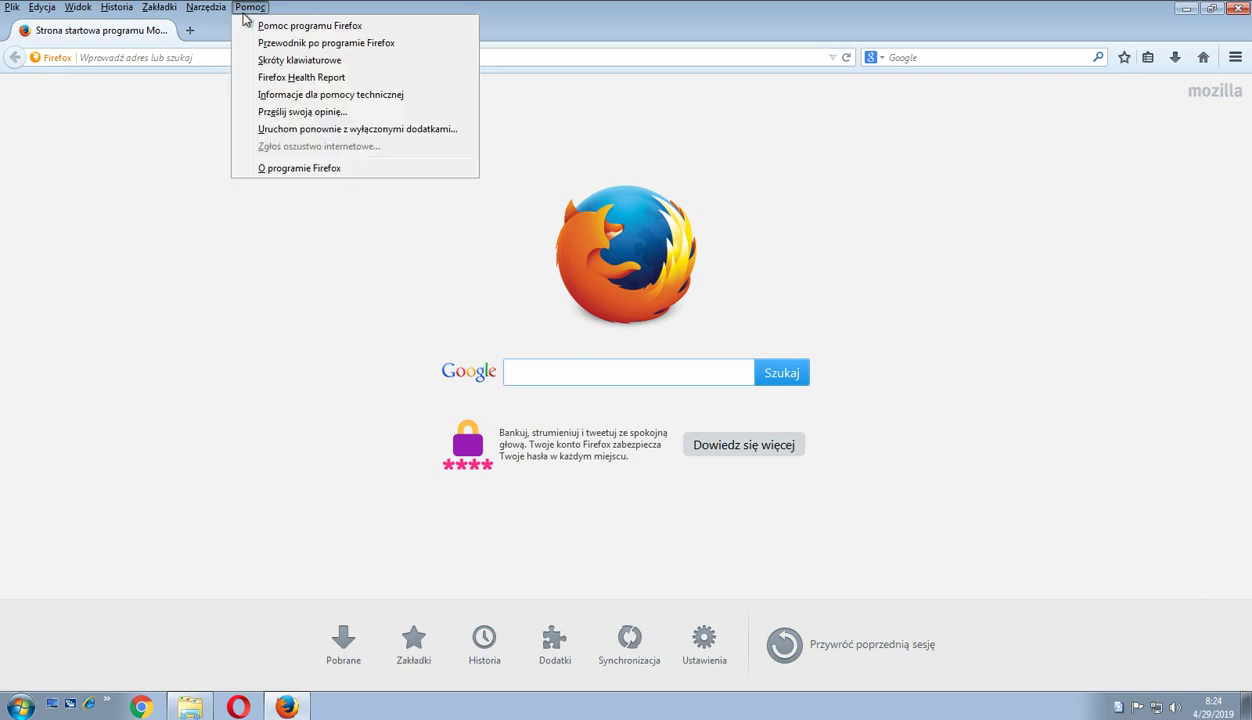
pyautogui.click(290, 166)
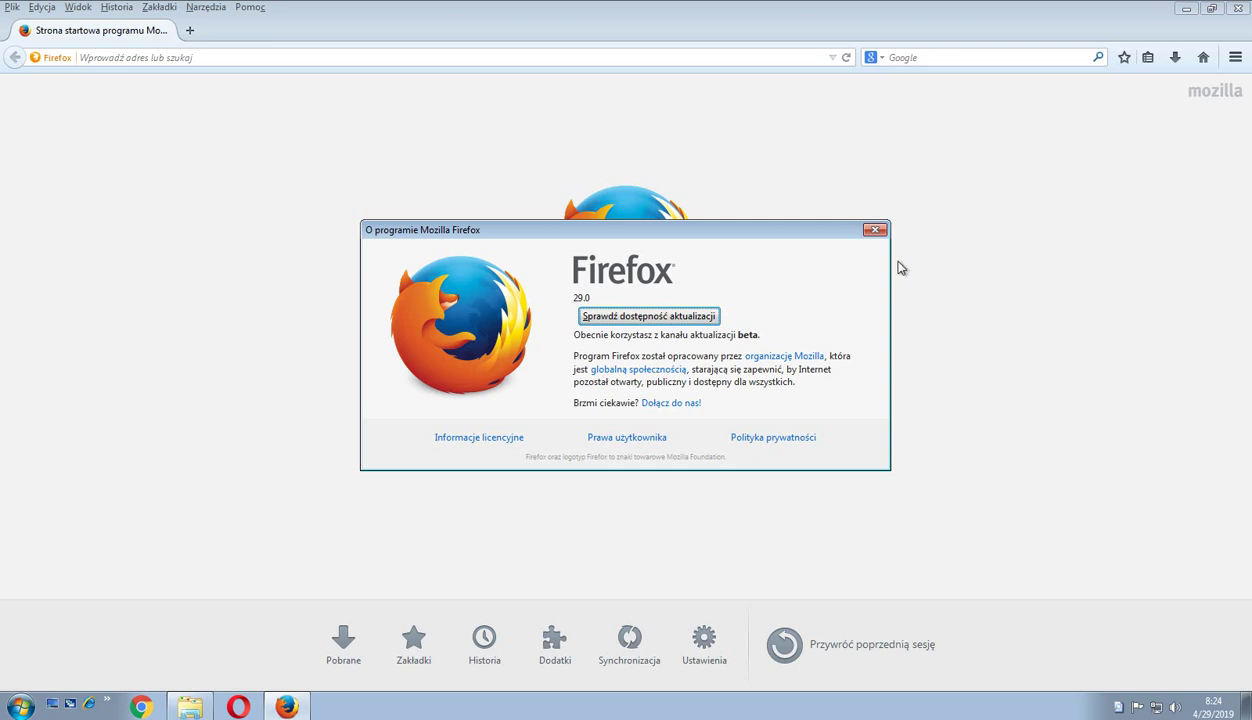
pyautogui.click(874, 231)
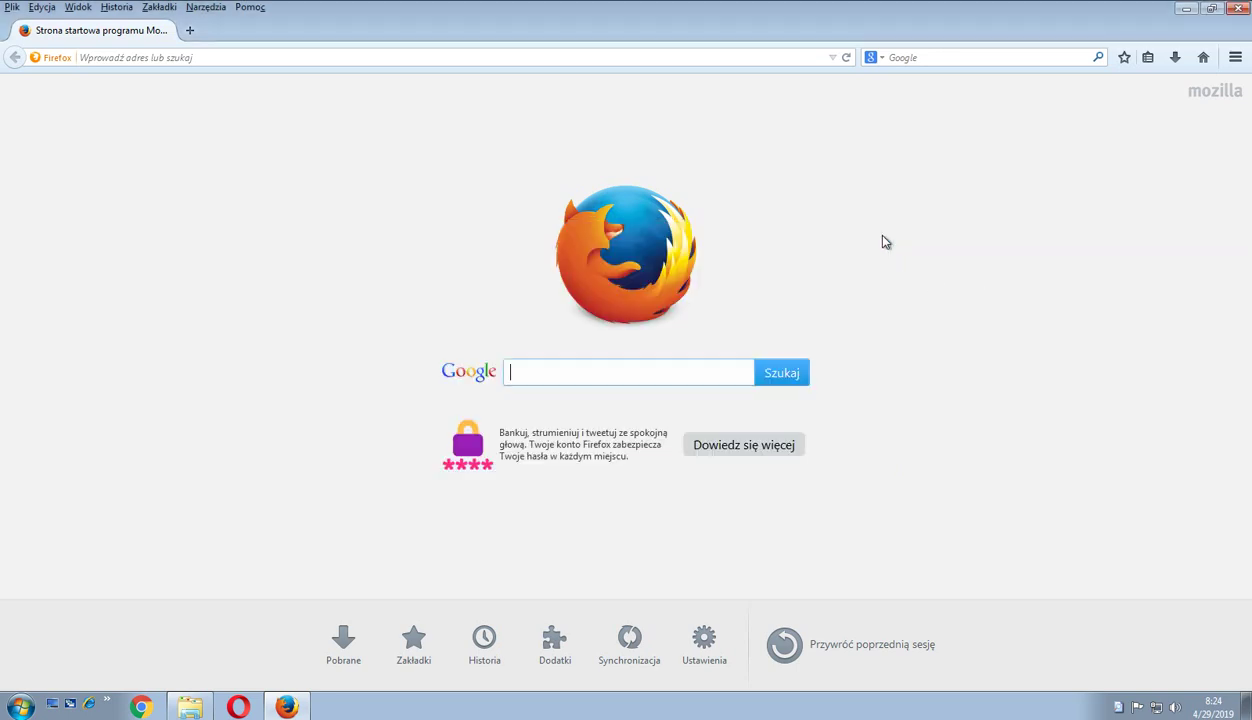
# Step: Open the main application menu of Firefox 29.0b1 to examine its new layout and commands
pyautogui.click(1004, 245)
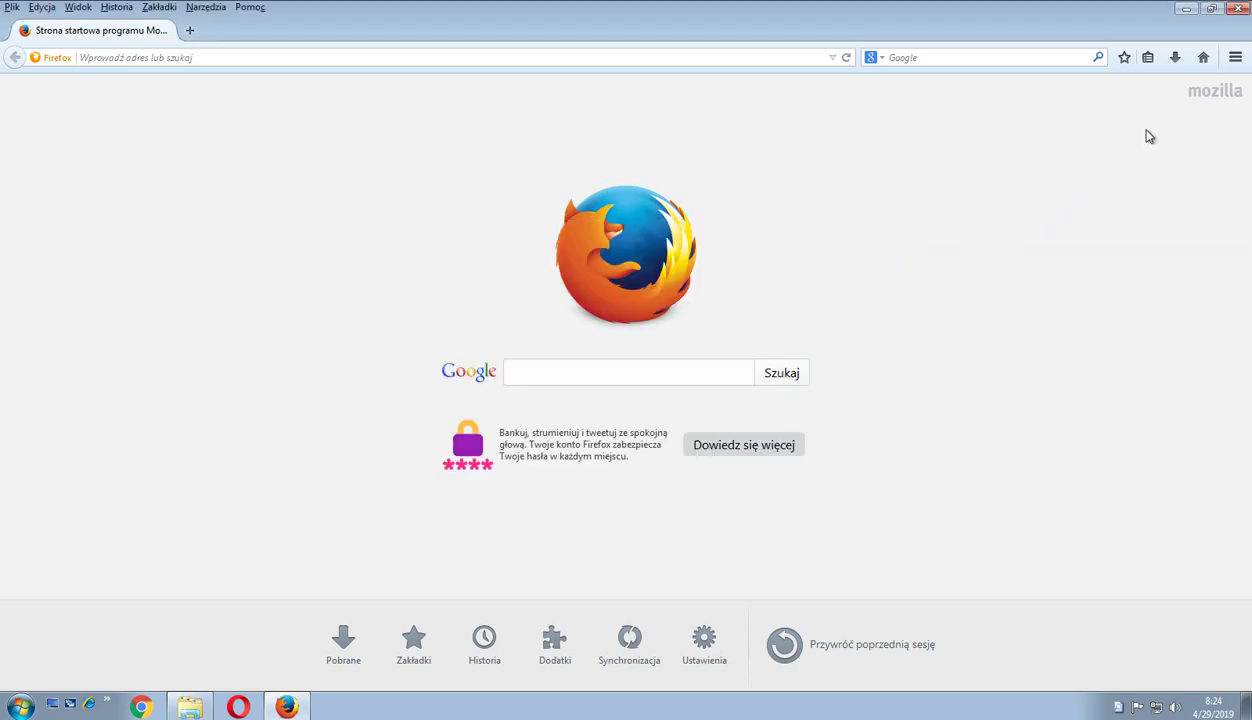
pyautogui.click(1229, 64)
pyautogui.click(1229, 64)
pyautogui.click(1228, 63)
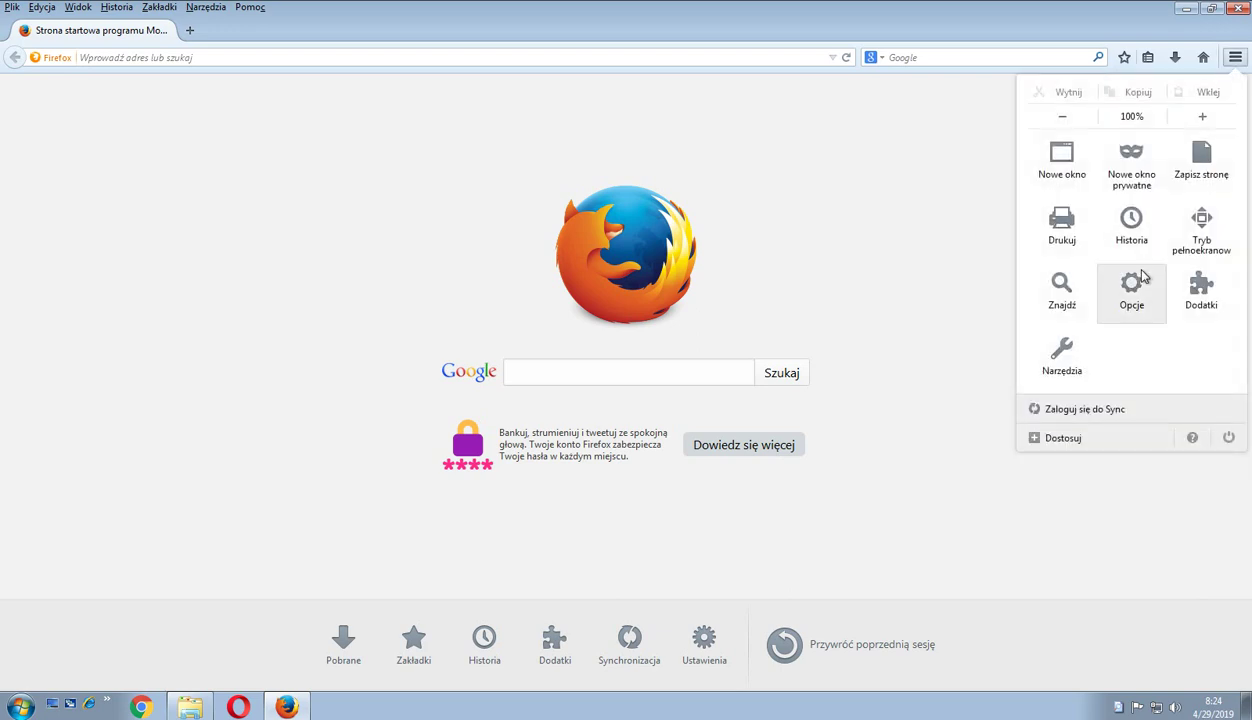
# Step: Open the Firefox options to view the advanced update settings, and close the dialog
pyautogui.click(1141, 276)
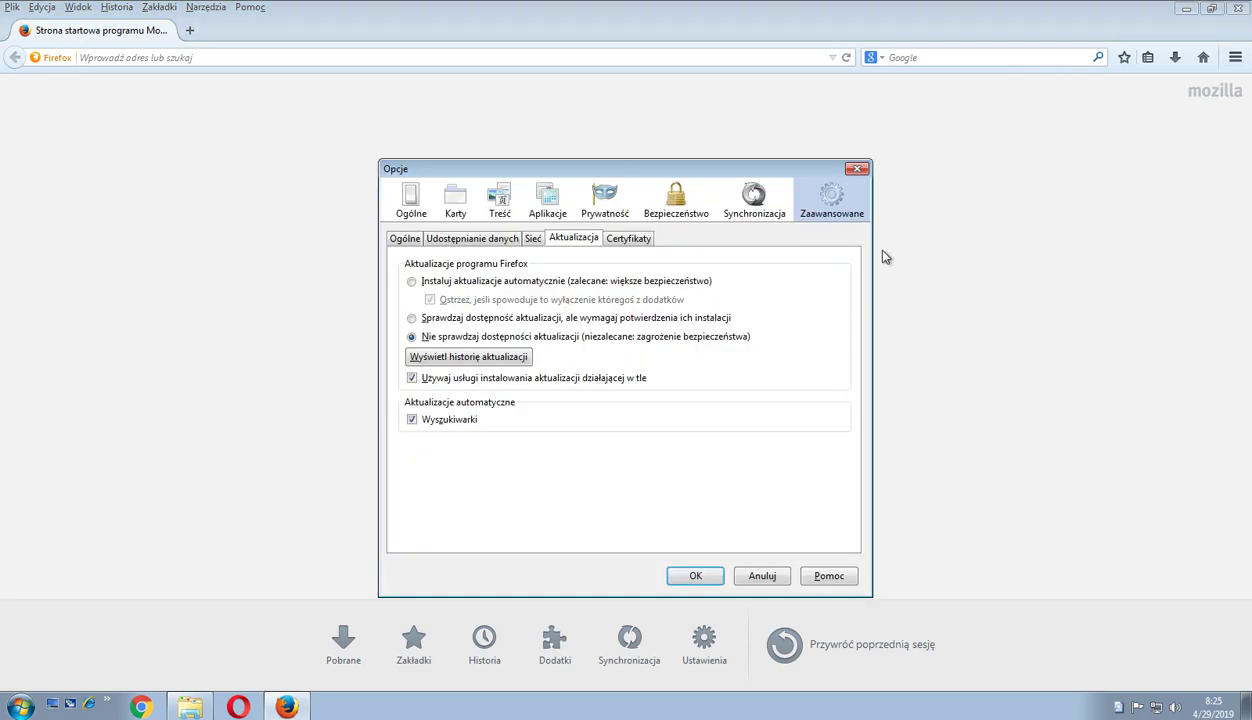
pyautogui.click(857, 167)
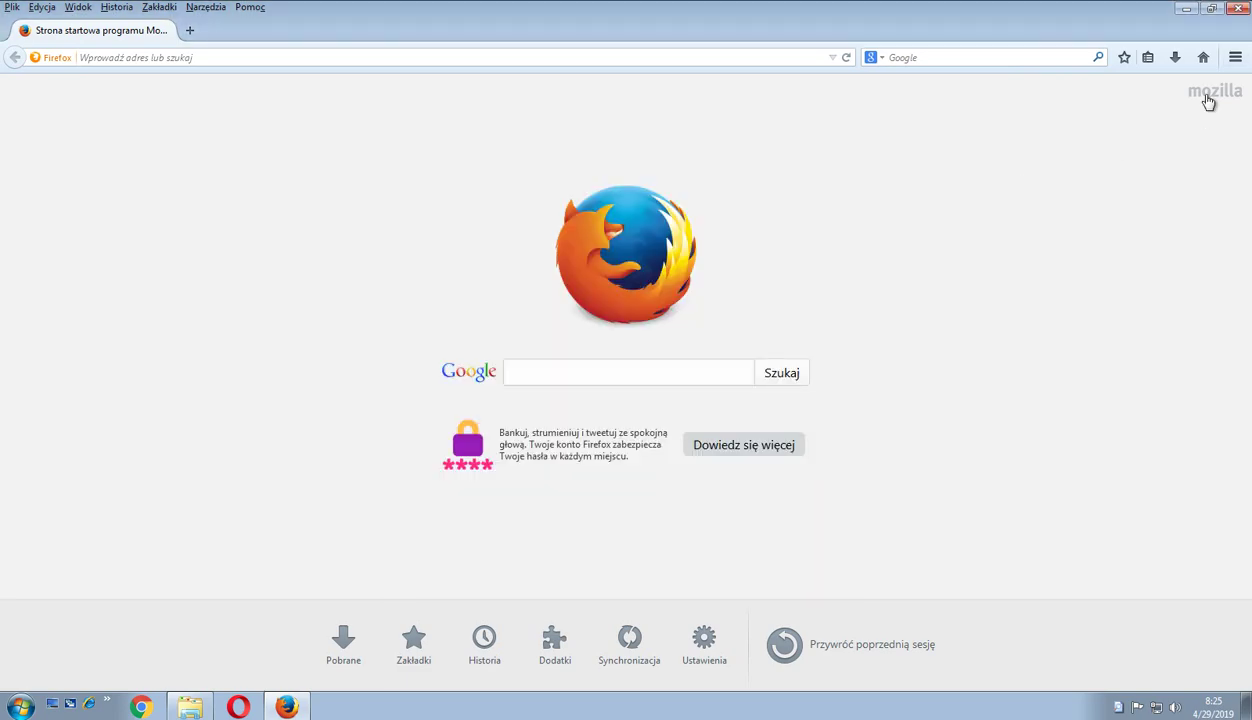
# Step: Close Firefox, run Firefox Setup 29.0.exe from the Downloads folder with its security prompt turned off for future openings, and minimize the folder window
pyautogui.click(1238, 10)
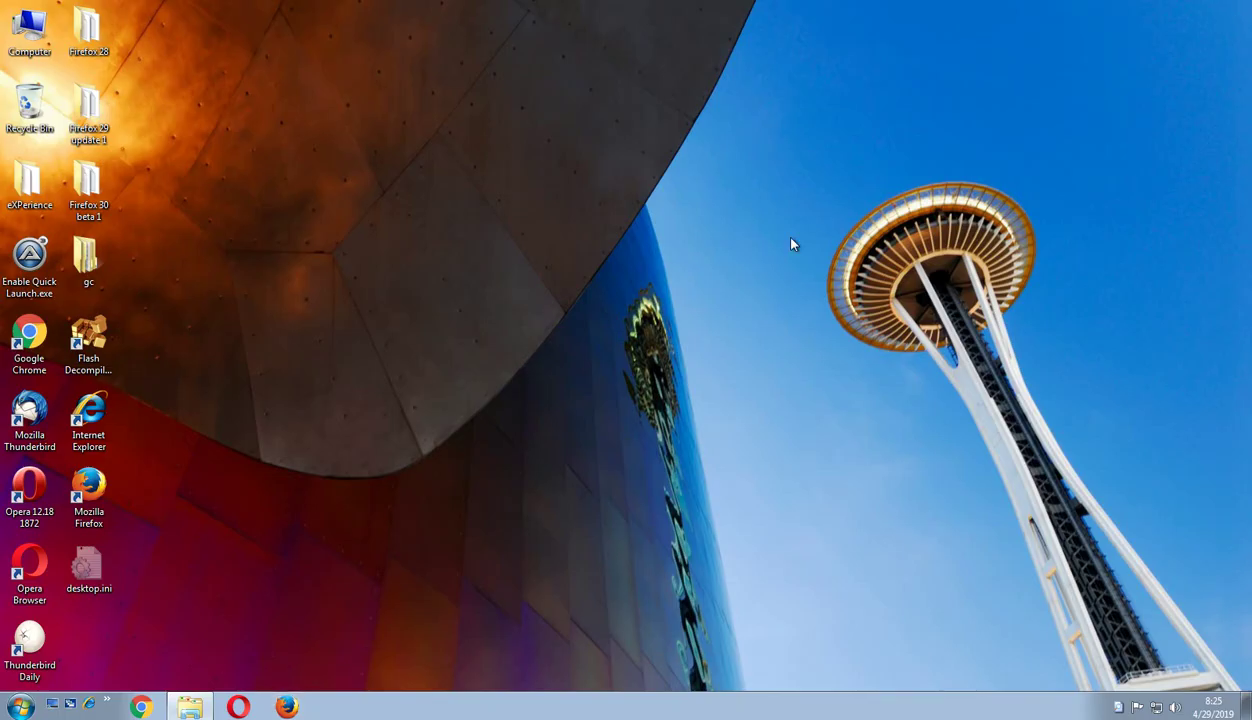
pyautogui.click(190, 707)
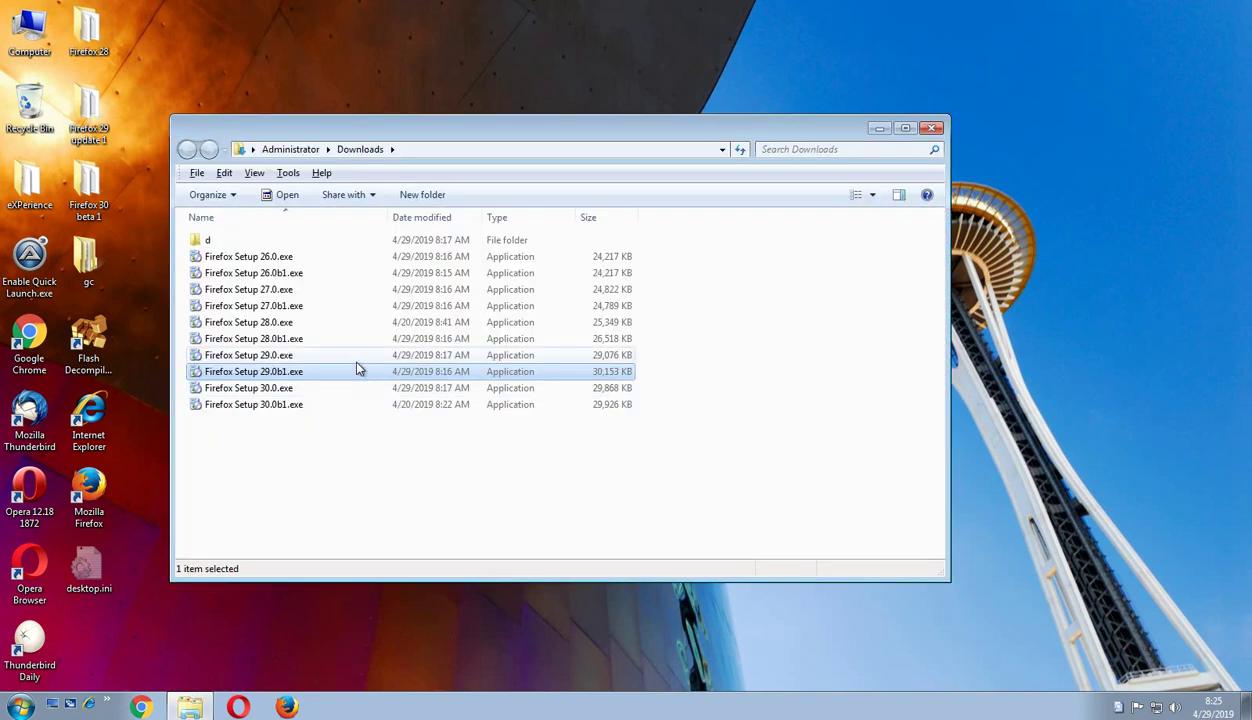
pyautogui.click(357, 362)
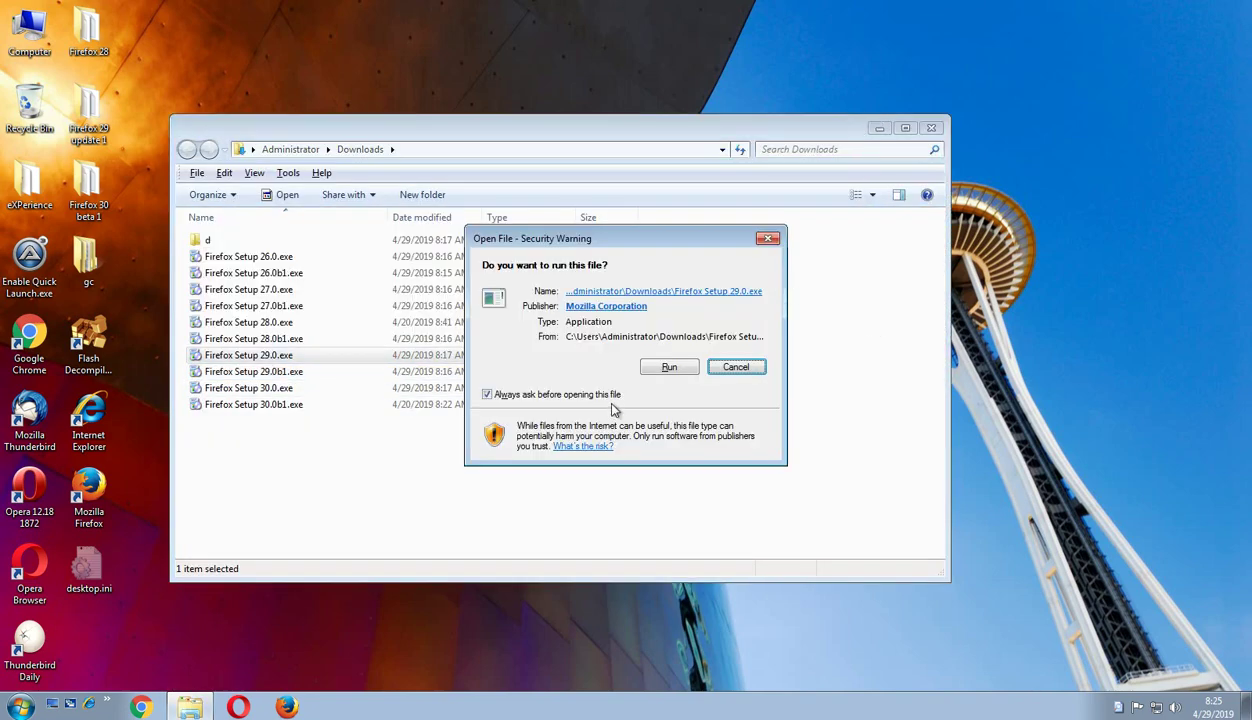
pyautogui.click(600, 395)
pyautogui.click(669, 367)
pyautogui.click(879, 130)
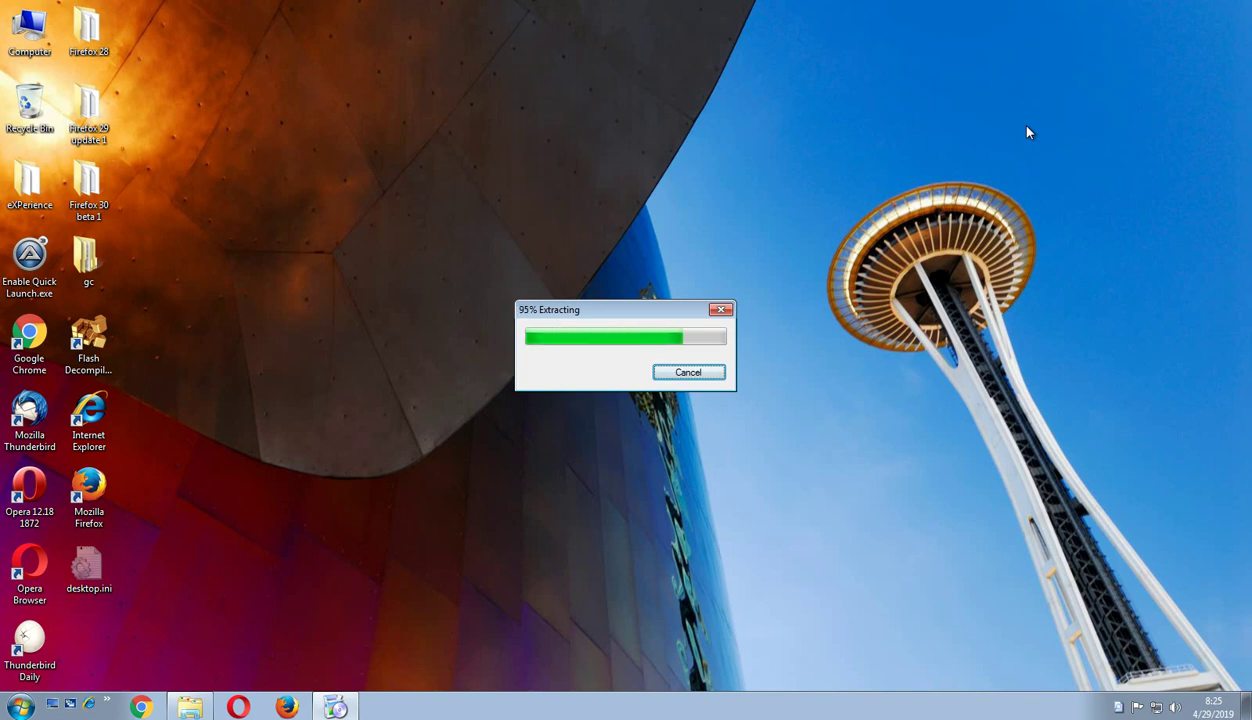
# Step: Upgrade the existing installation to Firefox 29.0 with the standard setup type and launch it on completion
pyautogui.press('Return')
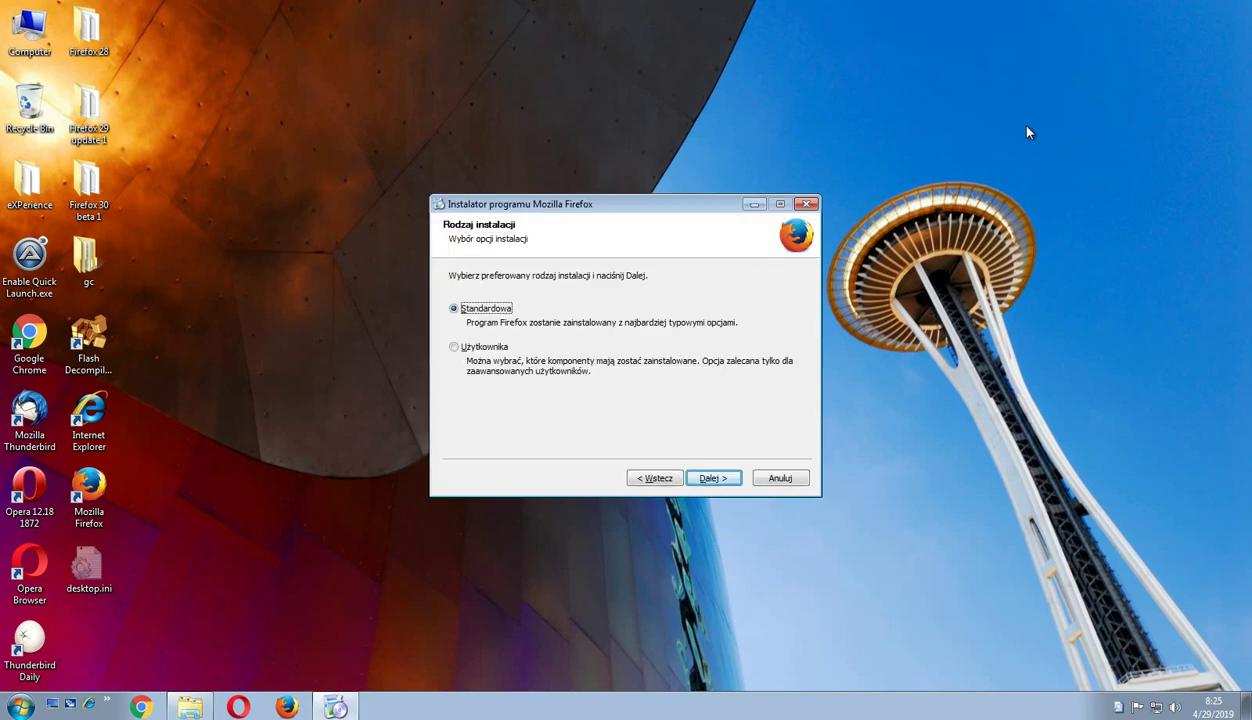
pyautogui.press('Return')
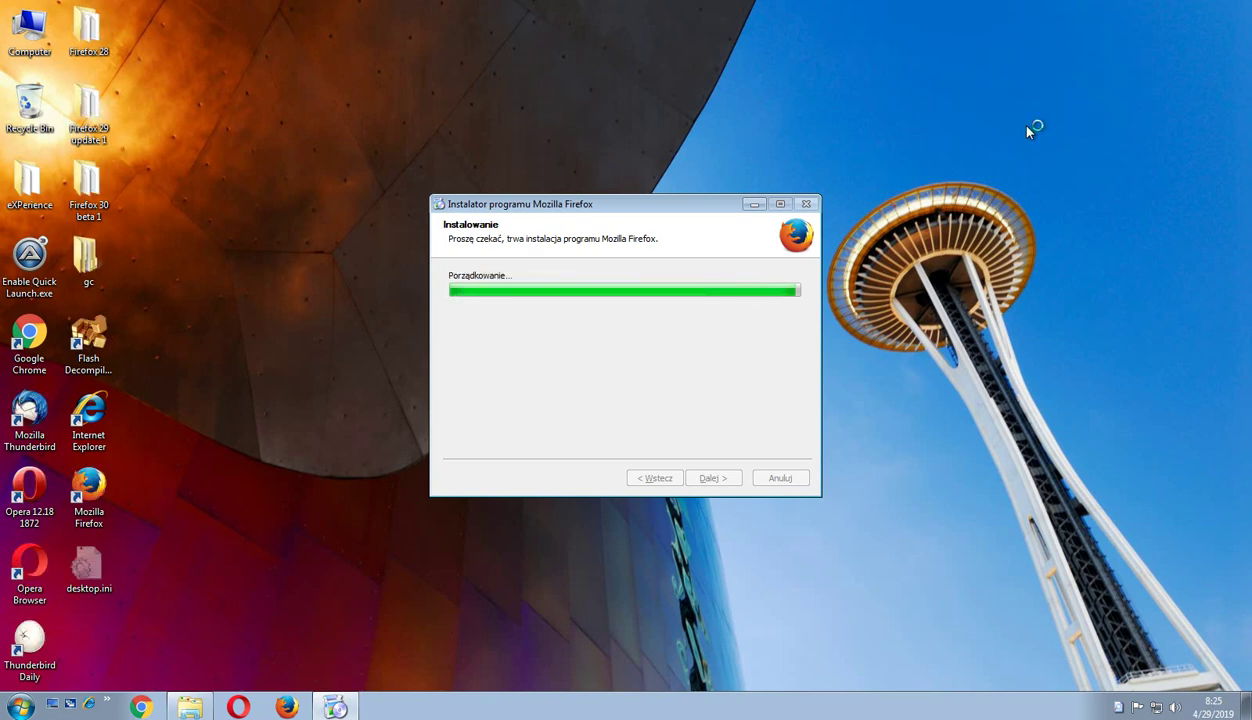
pyautogui.press('Return')
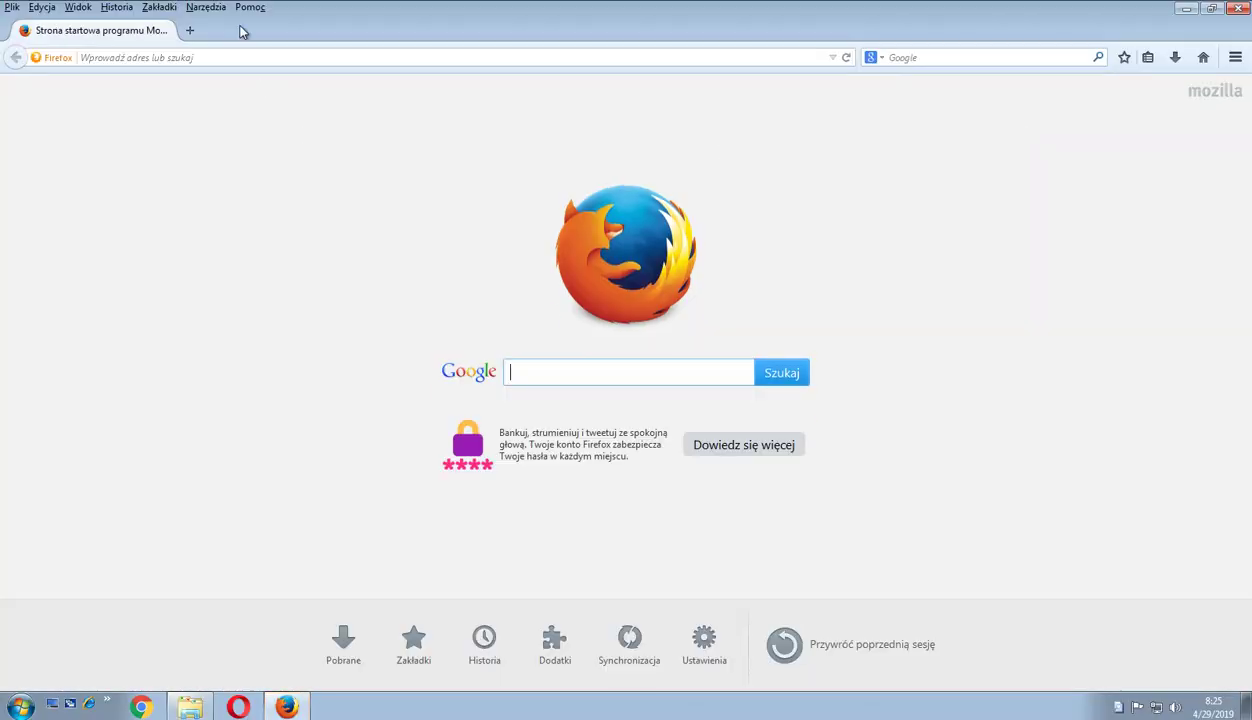
# Step: Check the version of the Firefox 29.0 installation in the About window, and close the window
pyautogui.click(250, 7)
pyautogui.click(282, 168)
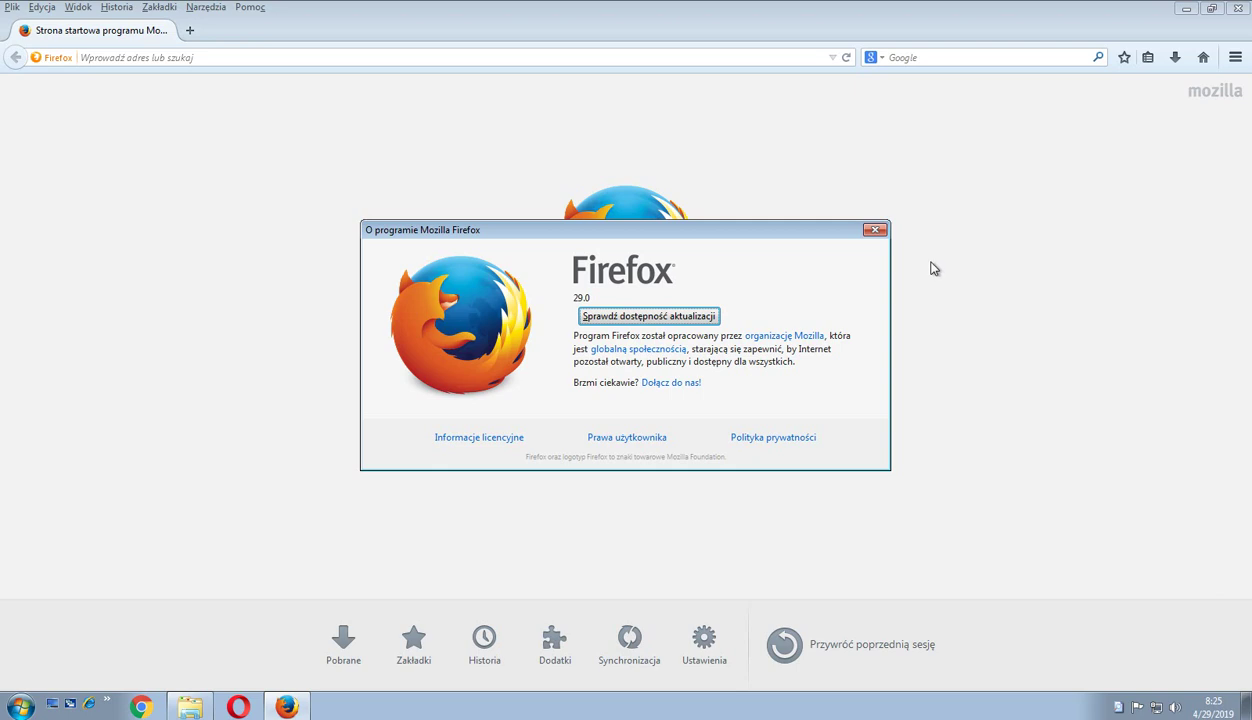
pyautogui.click(871, 234)
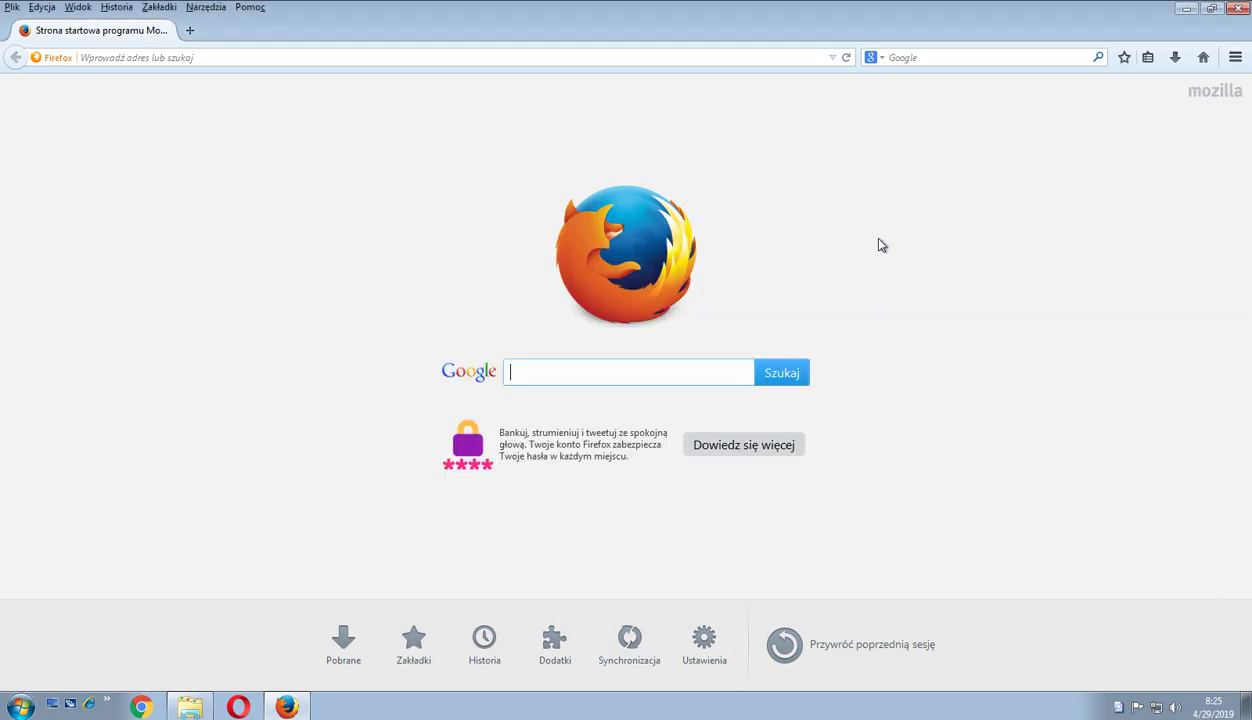
# Step: Close Firefox, run Firefox Setup 30.0b1.exe from the Downloads folder, and minimize the folder window
pyautogui.click(1238, 8)
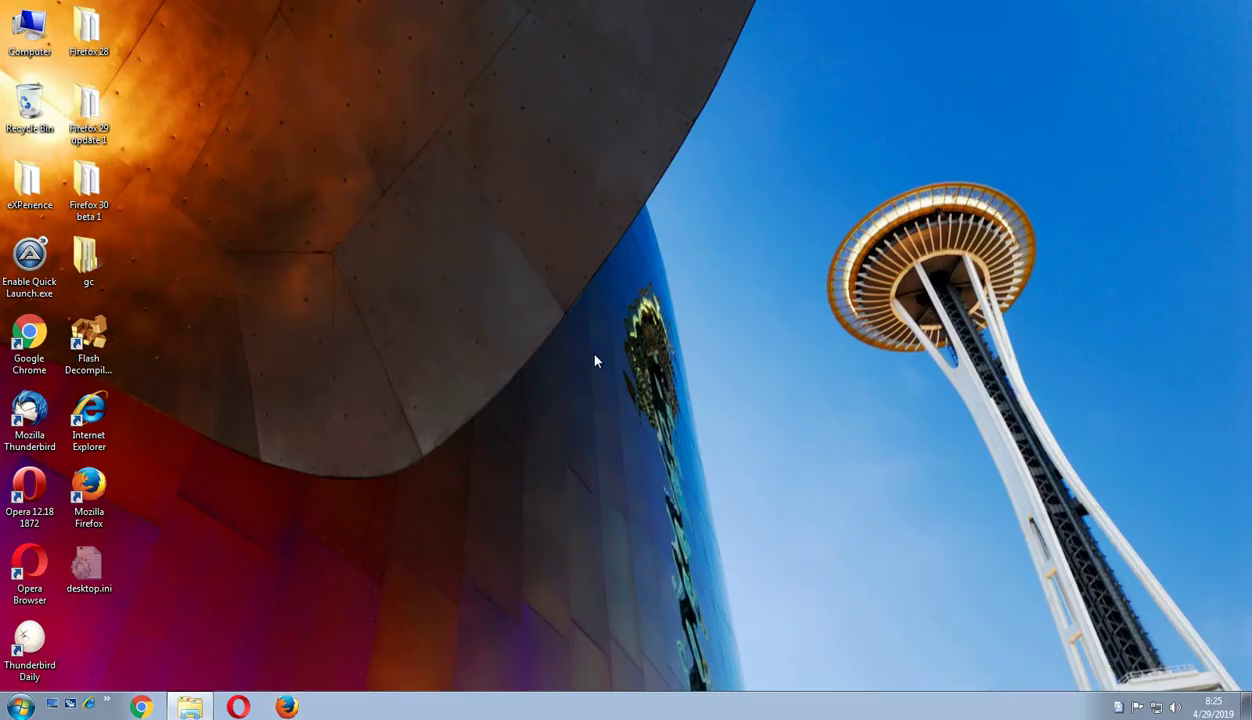
pyautogui.click(189, 706)
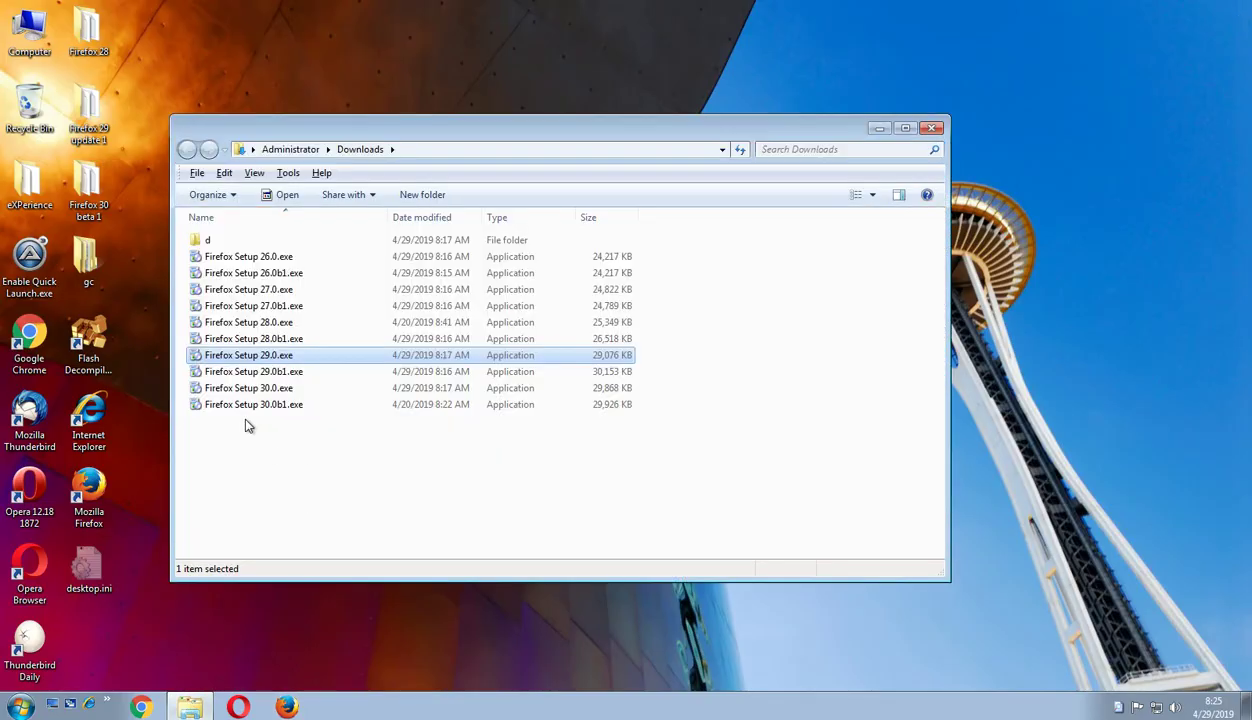
pyautogui.doubleClick(248, 407)
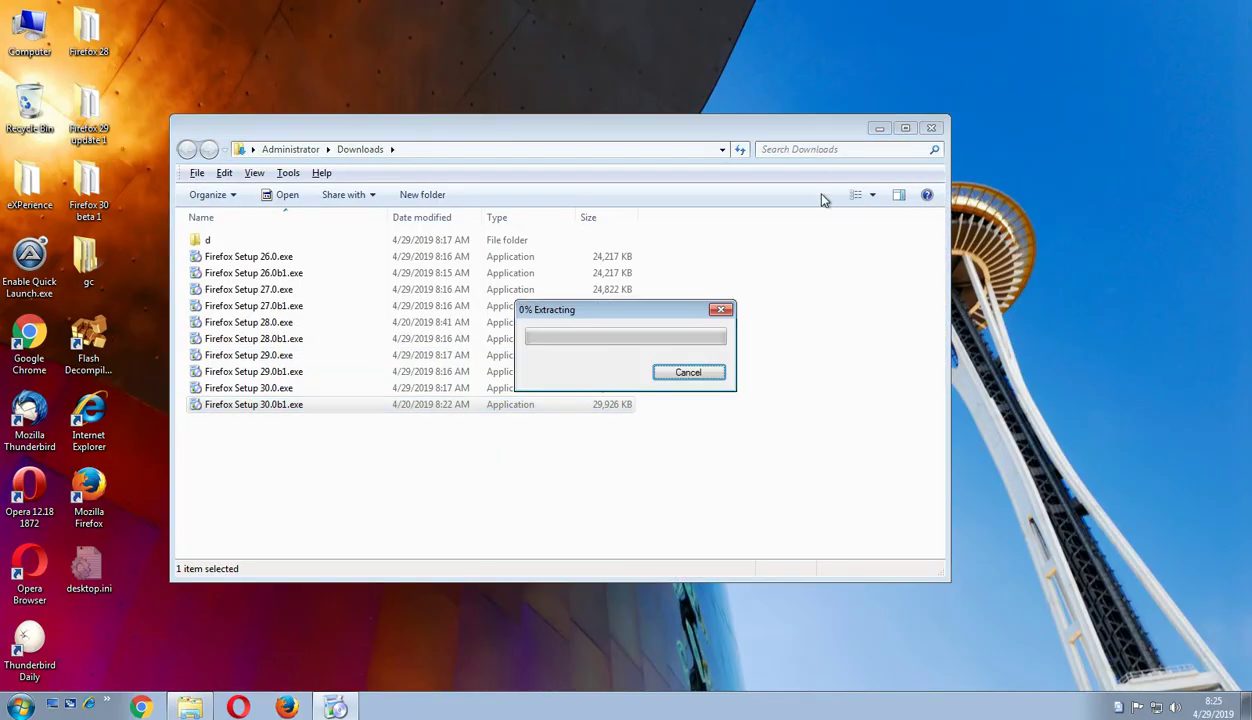
pyautogui.click(876, 127)
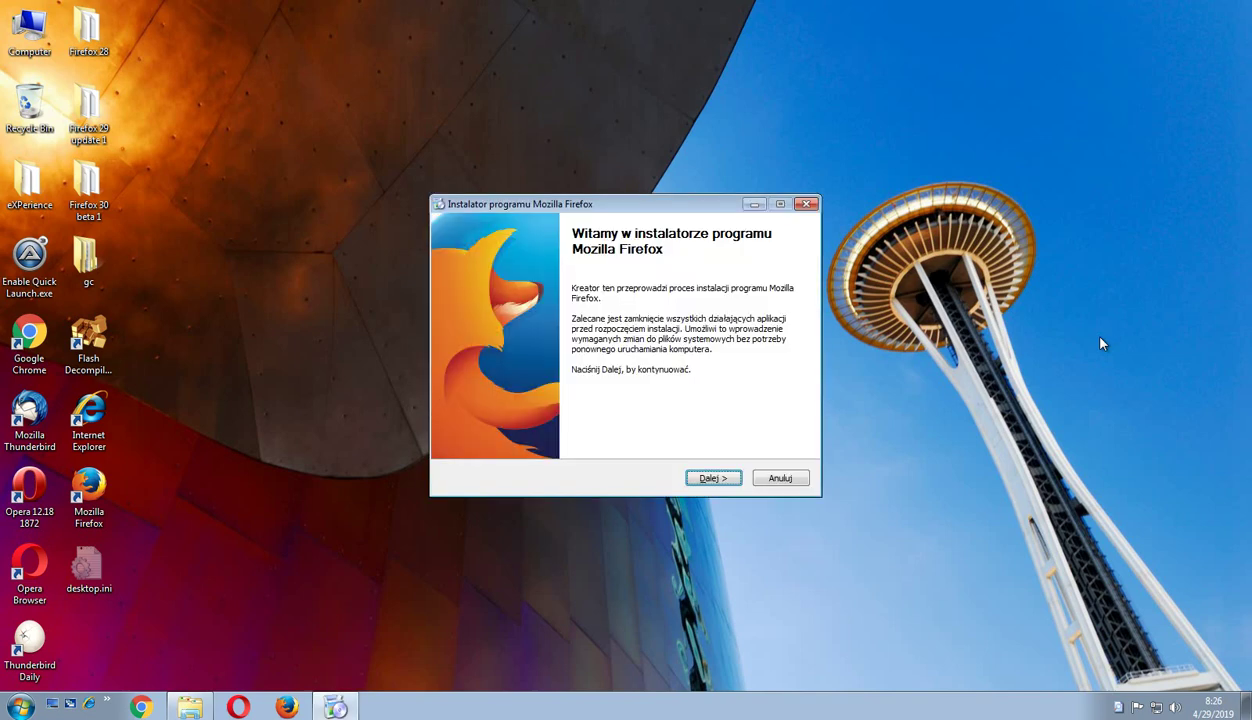
# Step: Upgrade the existing installation to Firefox 30.0b1 with the default options and launch it on completion
pyautogui.press('Return')
pyautogui.press('Return')
pyautogui.press('Return')
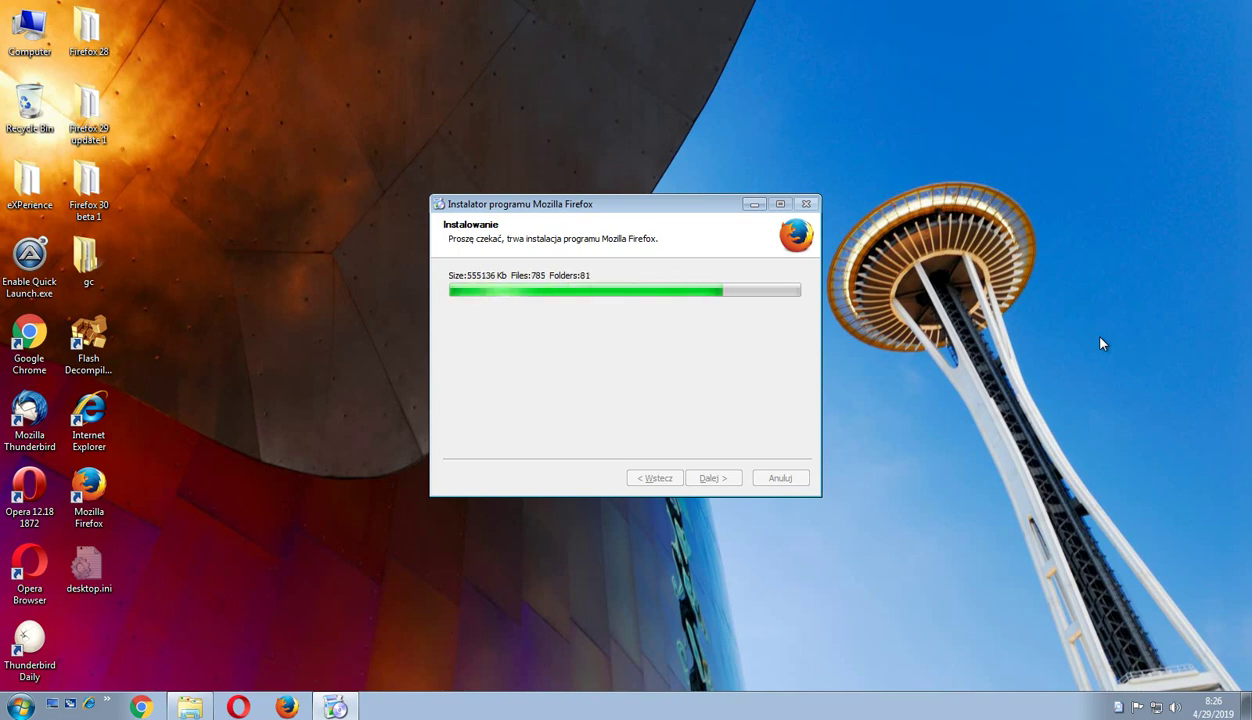
pyautogui.press('Return')
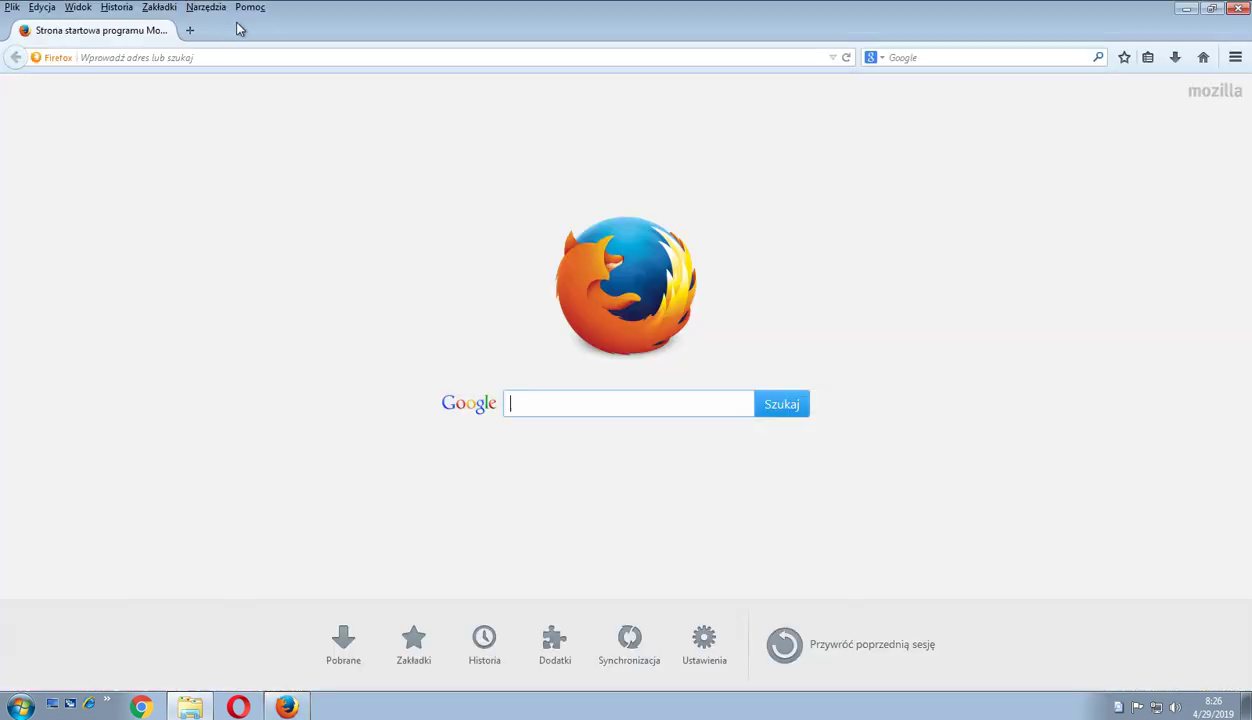
# Step: Check the version and update channel of the Firefox 30.0b1 installation in the About window, and close the window
pyautogui.click(249, 7)
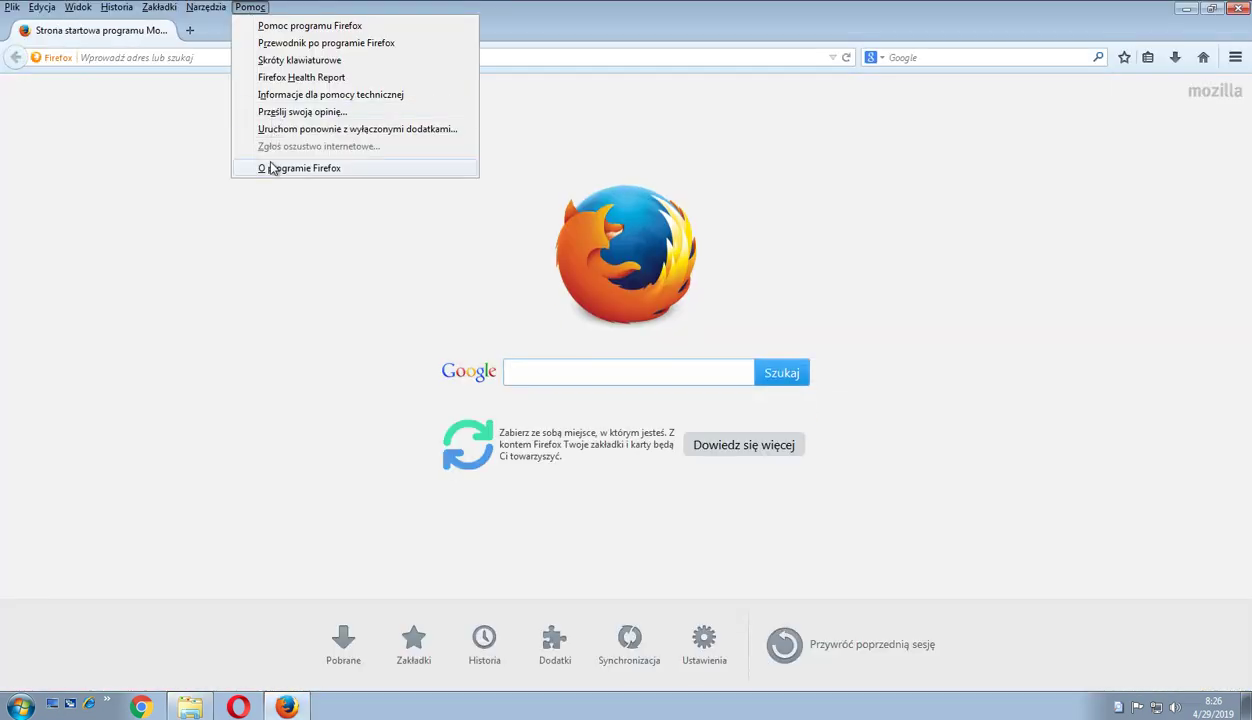
pyautogui.click(272, 168)
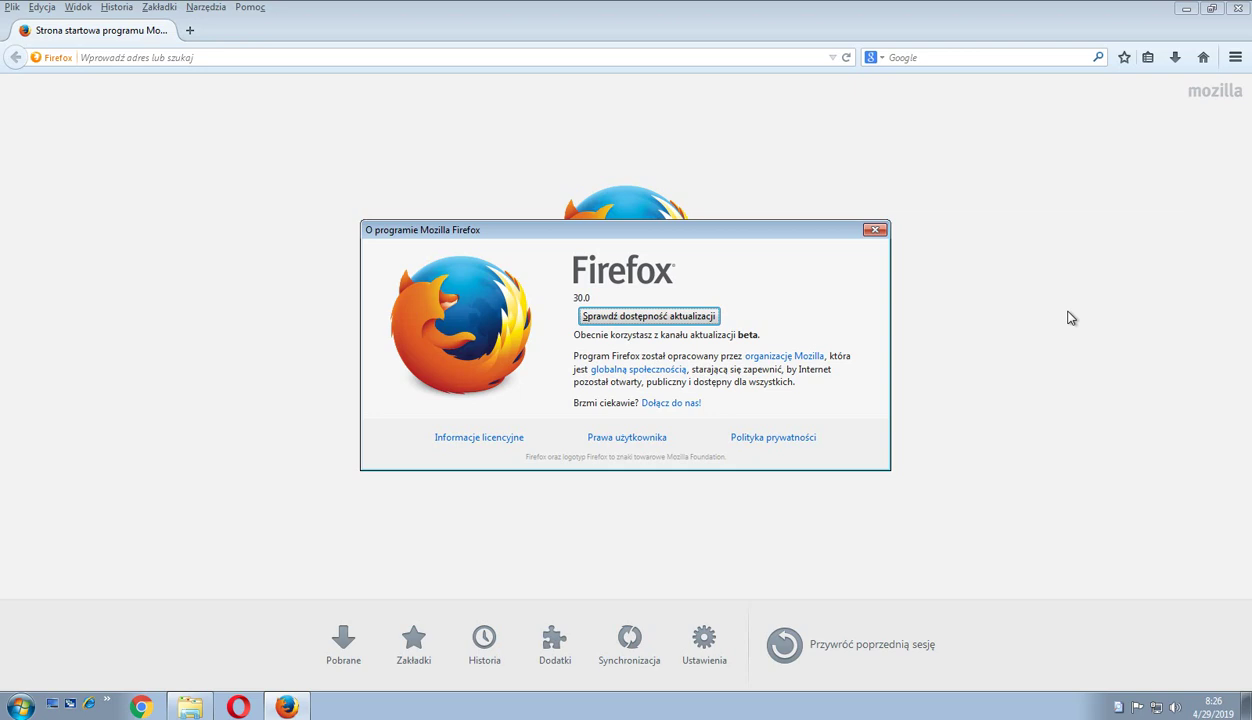
pyautogui.click(876, 230)
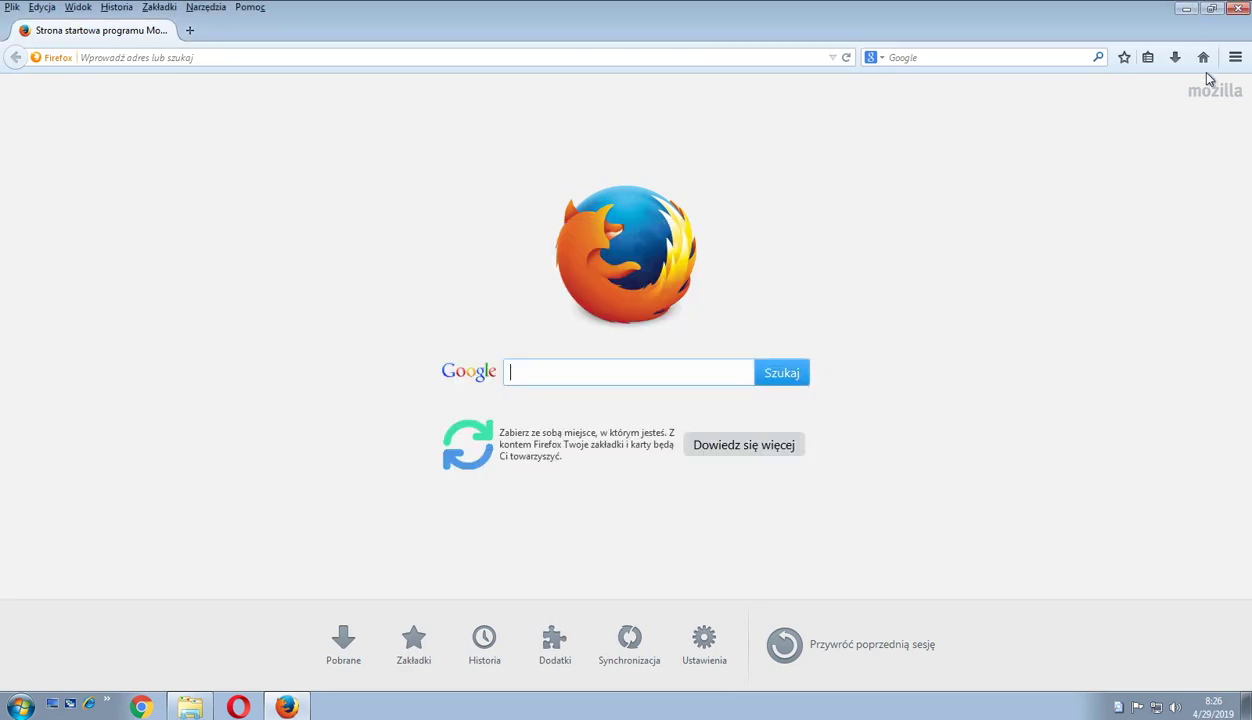
# Step: Close Firefox, run Firefox Setup 30.0.exe from the Downloads folder, and minimize the folder window
pyautogui.click(1237, 8)
pyautogui.click(188, 700)
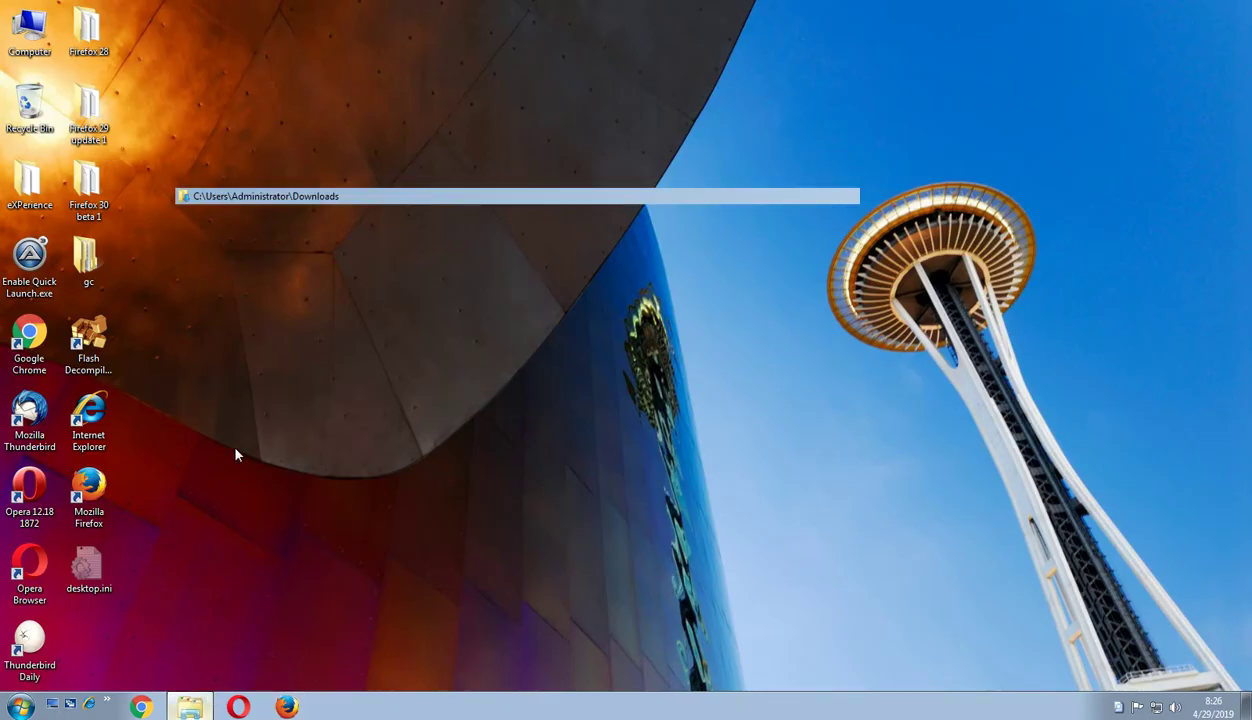
pyautogui.doubleClick(257, 388)
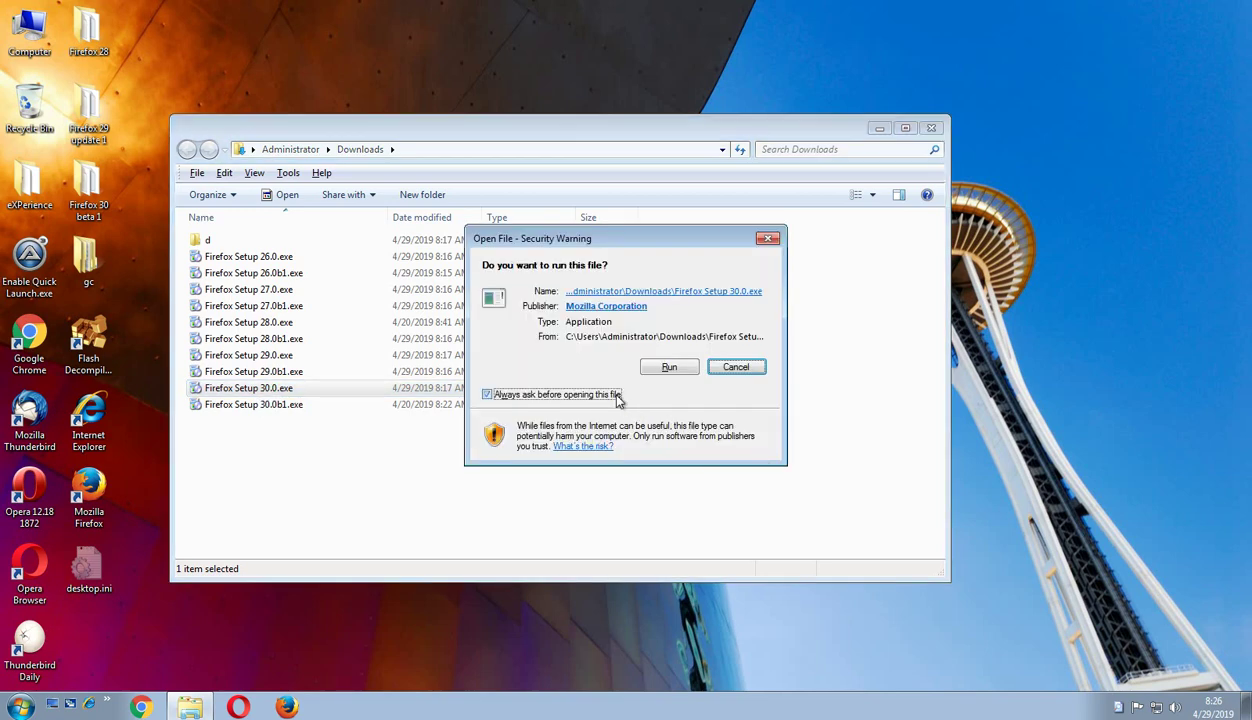
pyautogui.click(665, 366)
pyautogui.click(878, 128)
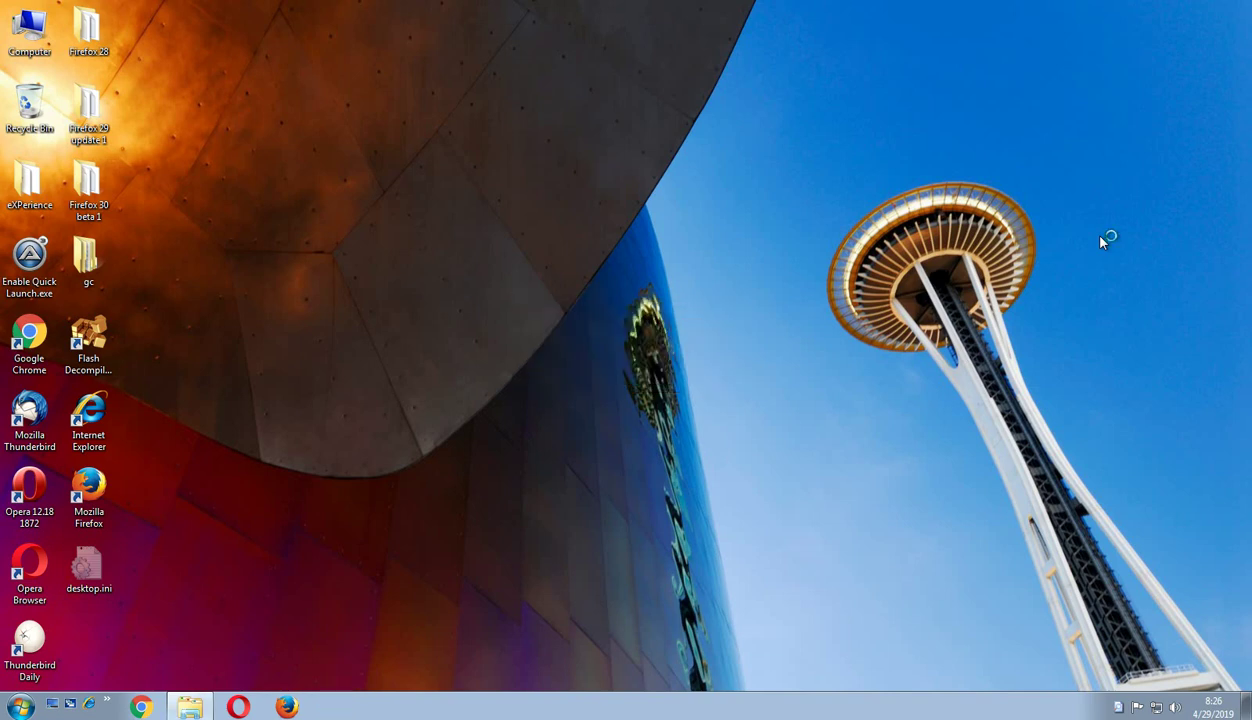
# Step: Upgrade the installation in C:\Program Files\Mozilla Firefox to Firefox 30.0 with the default options and launch it on completion
pyautogui.press('Return')
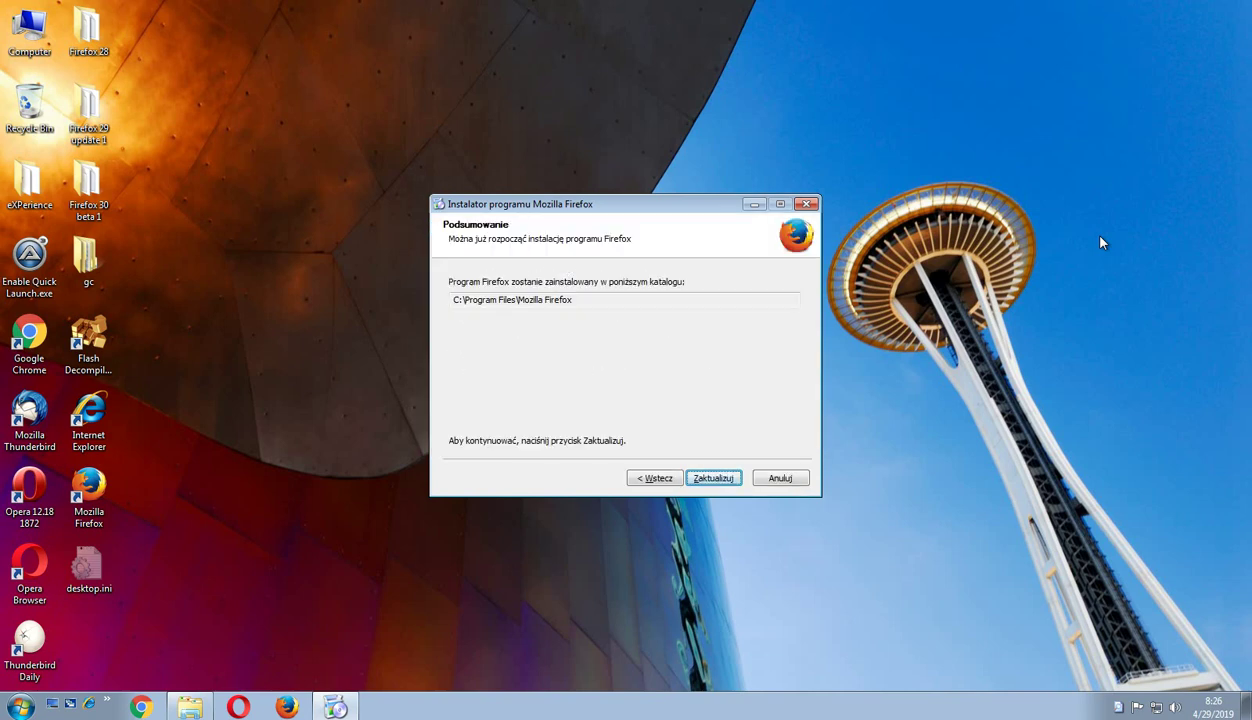
pyautogui.press('Return')
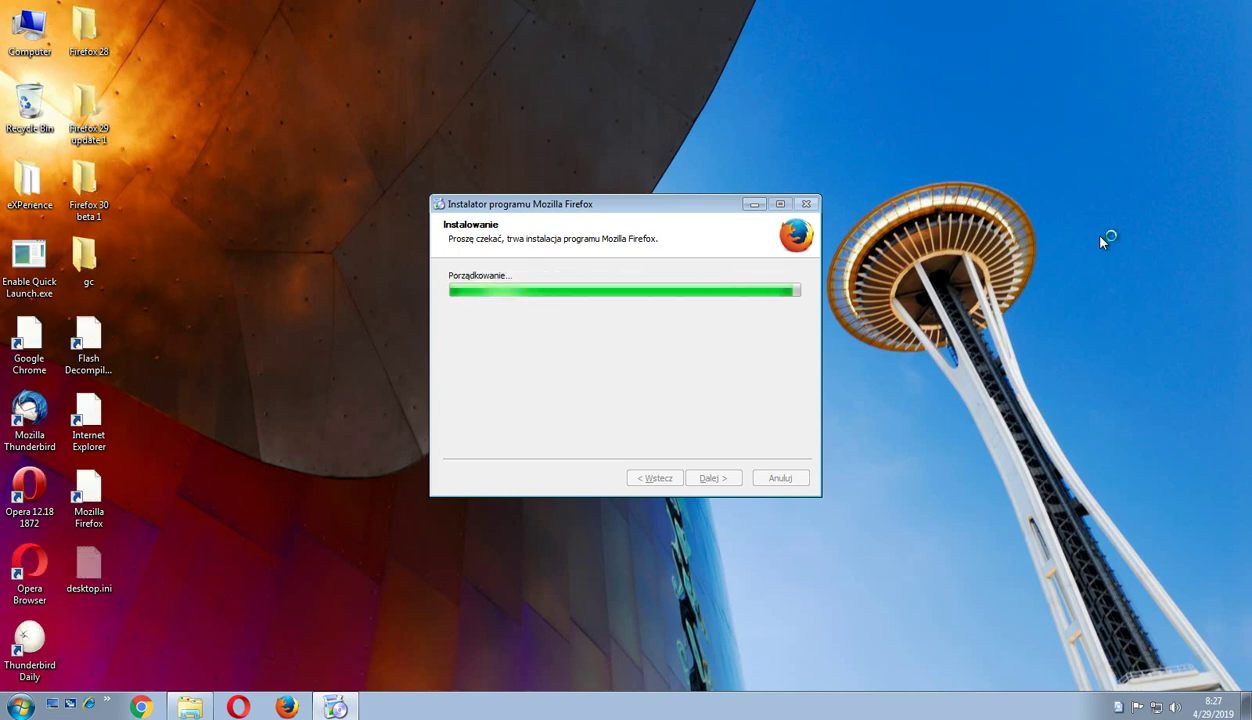
pyautogui.press('Return')
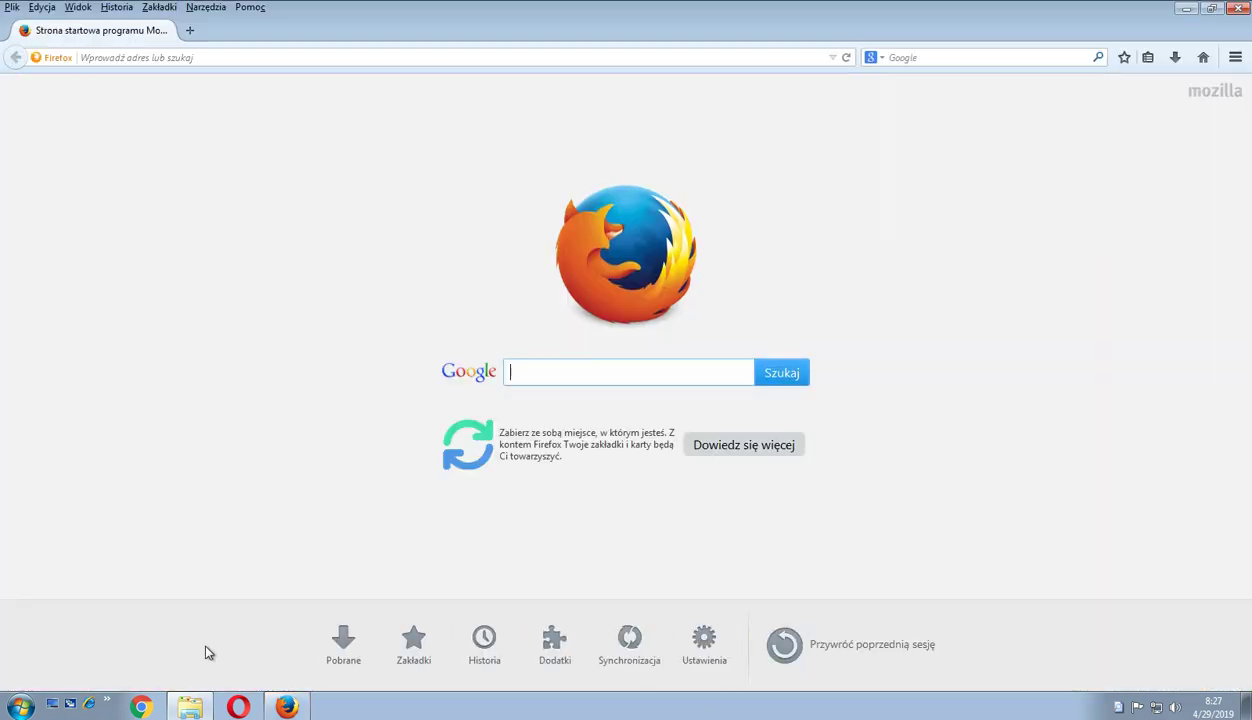
# Step: Close the minimized Downloads folder window
pyautogui.moveTo(190, 700); pyautogui.dragTo(187, 666)
pyautogui.click(193, 676)
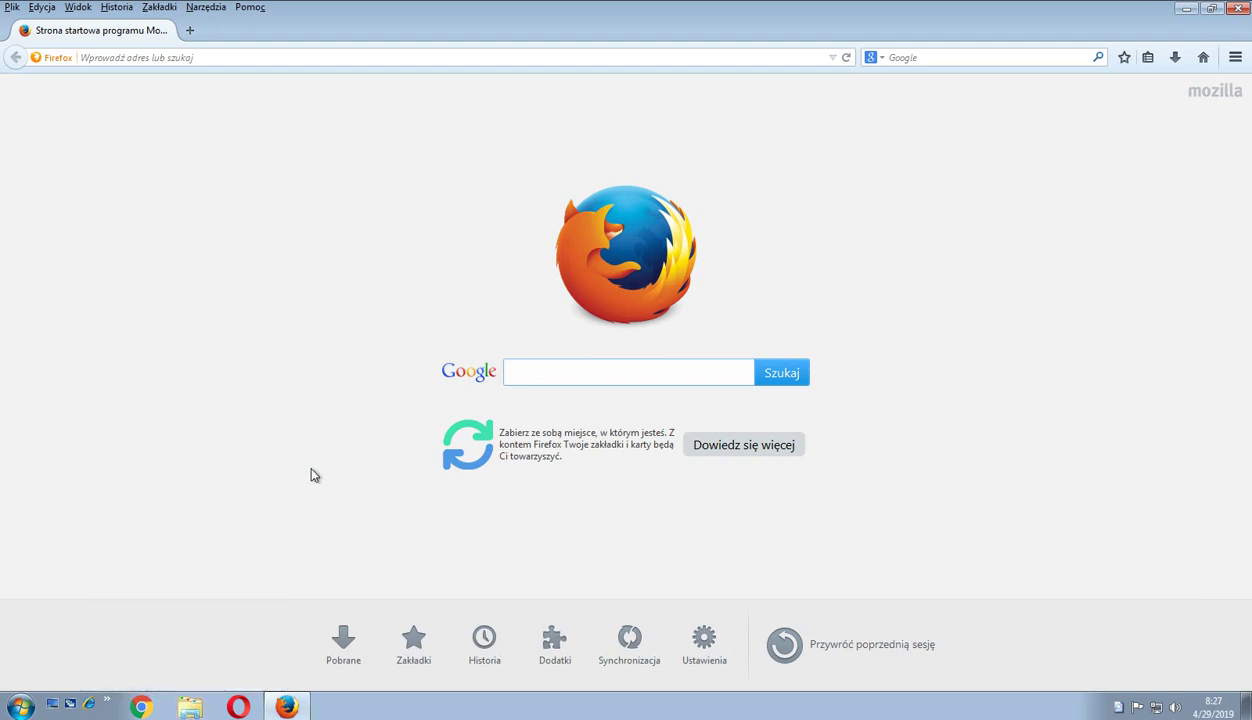
# Step: Check the version of the Firefox 30.0 installation in the About window, and close both the window and the browser
pyautogui.click(249, 7)
pyautogui.click(268, 167)
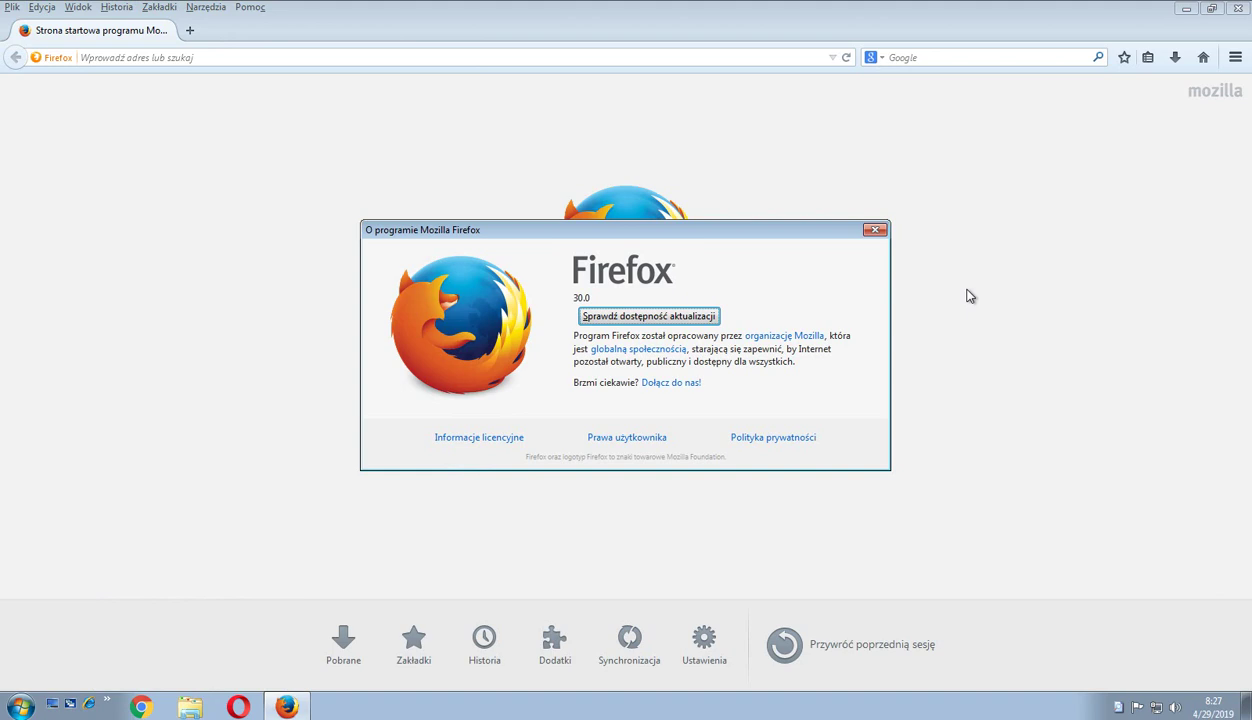
pyautogui.click(874, 231)
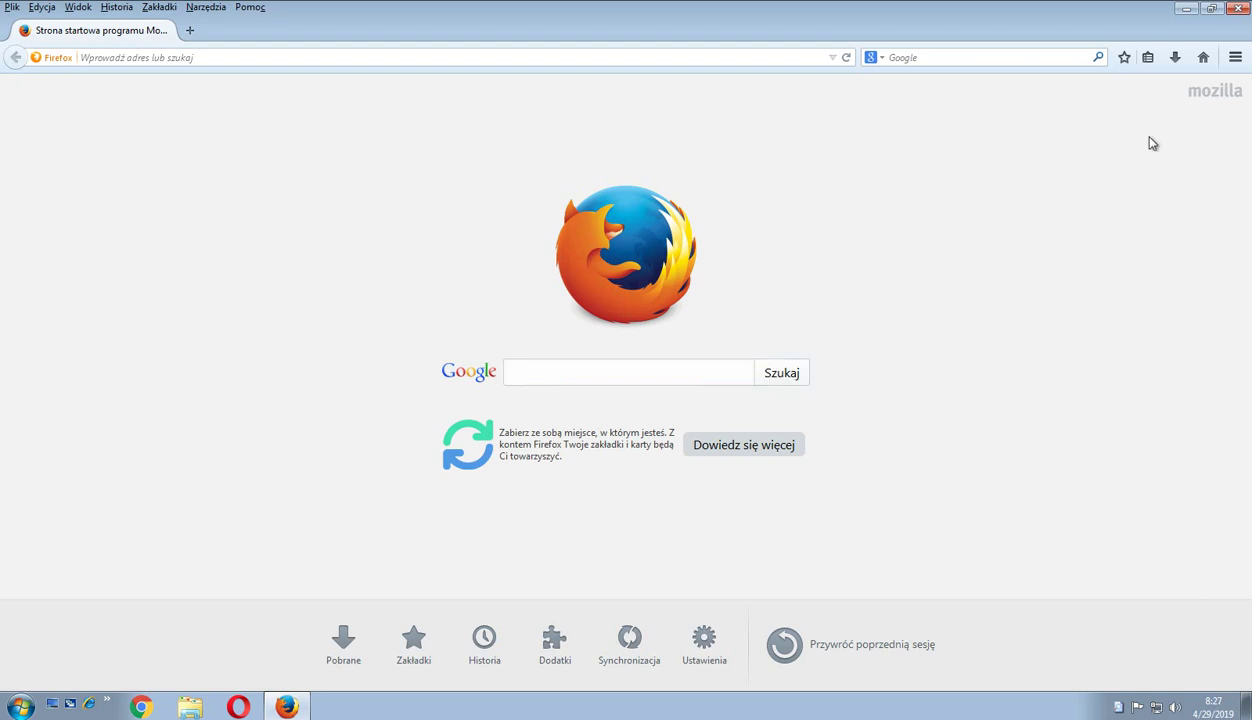
pyautogui.click(1238, 14)
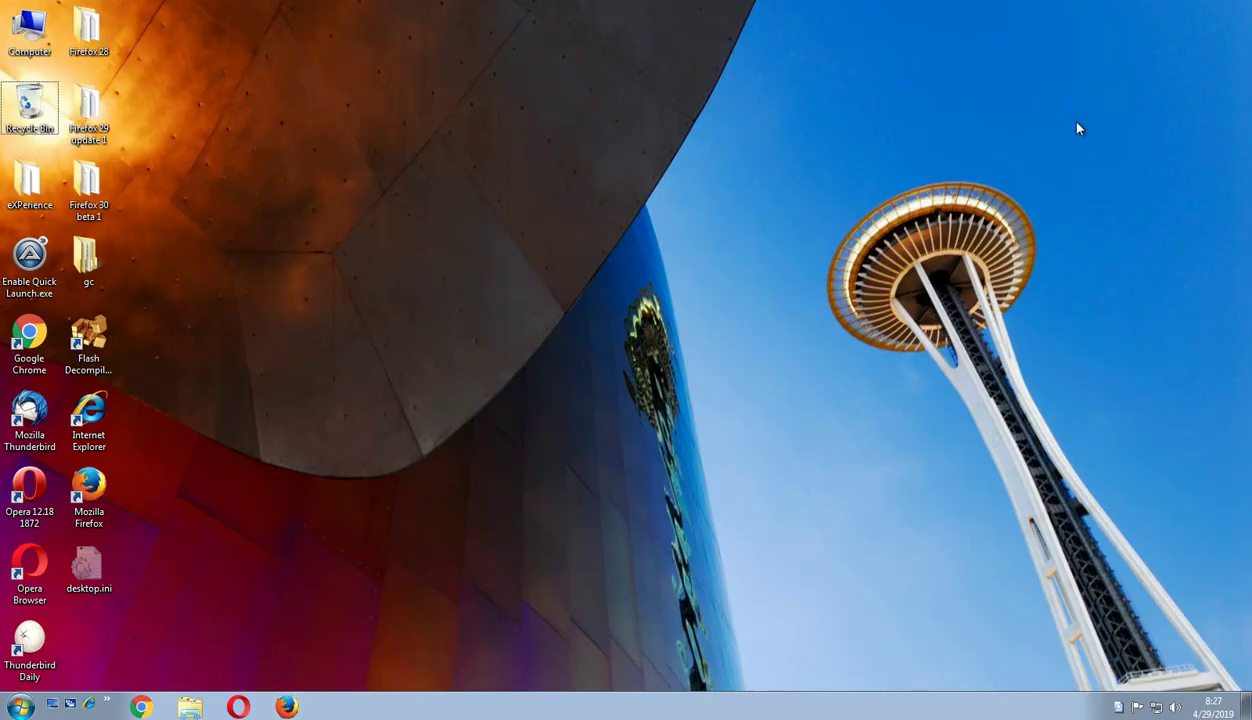